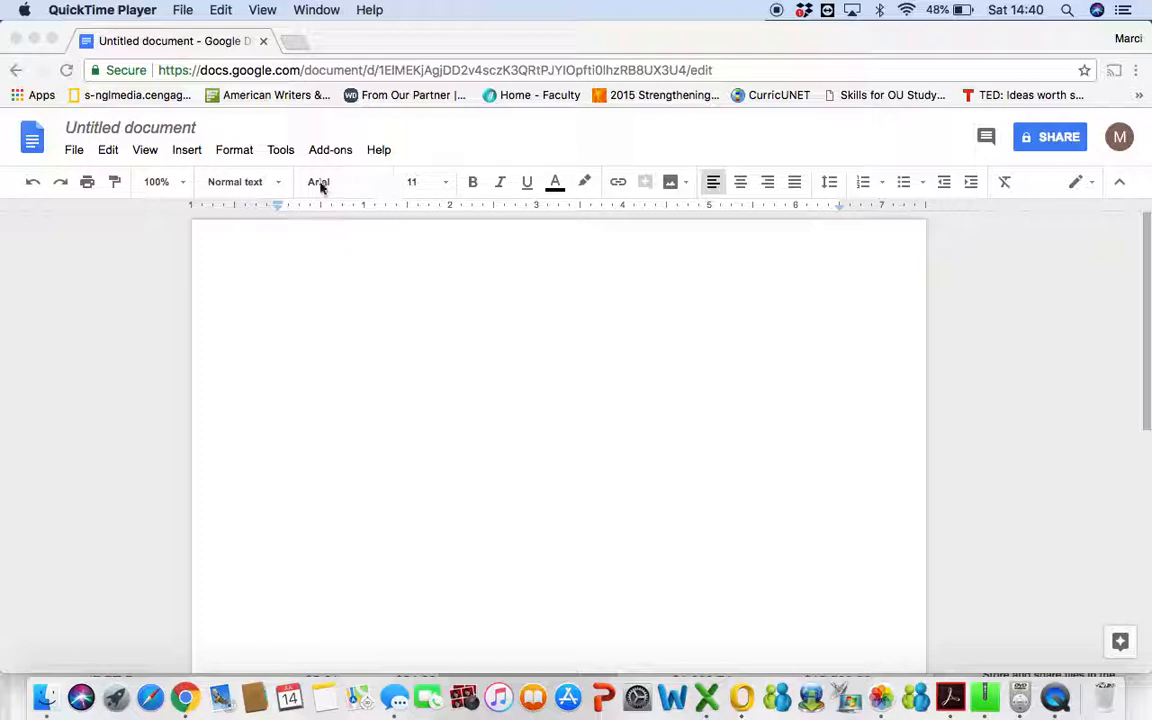
Set the blank document's font to Times New Roman at size 12.
left_click(380, 183)
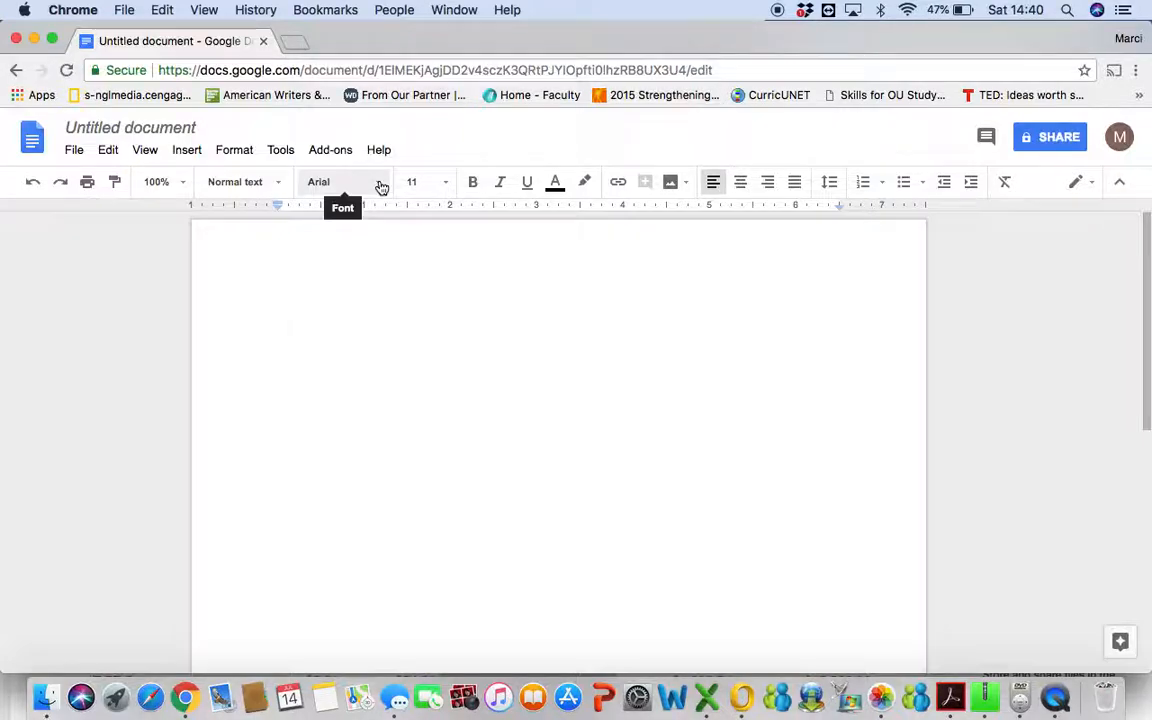
left_click(380, 184)
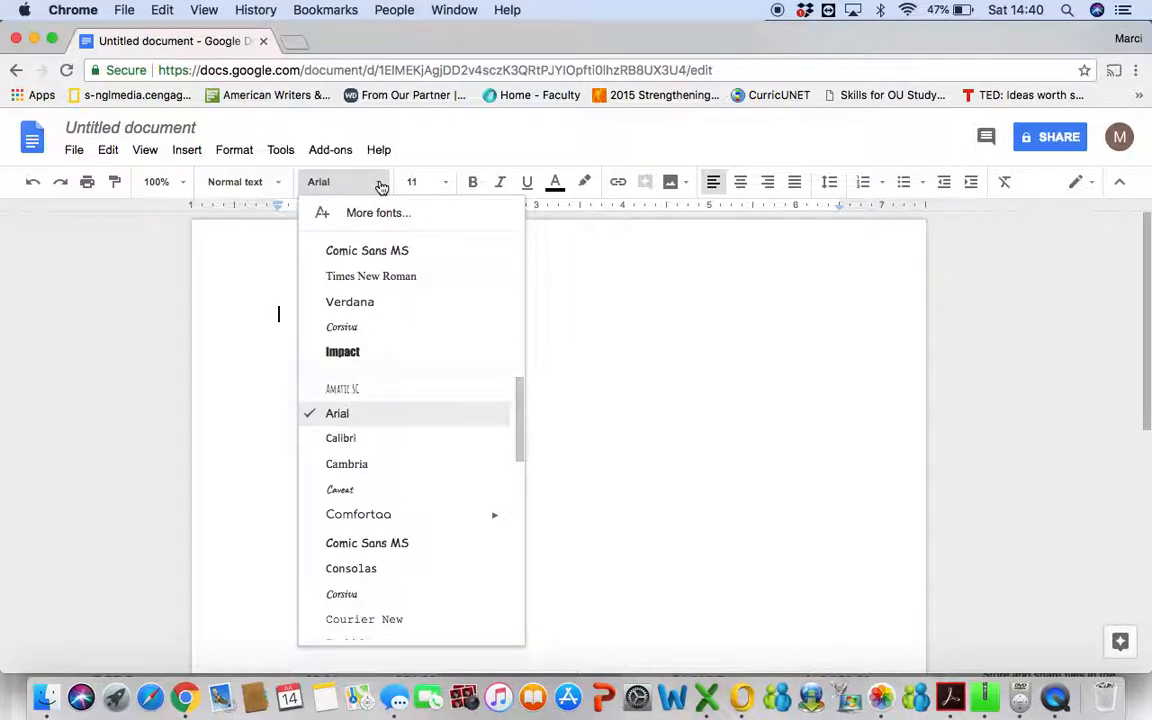
left_click(378, 276)
left_click(445, 183)
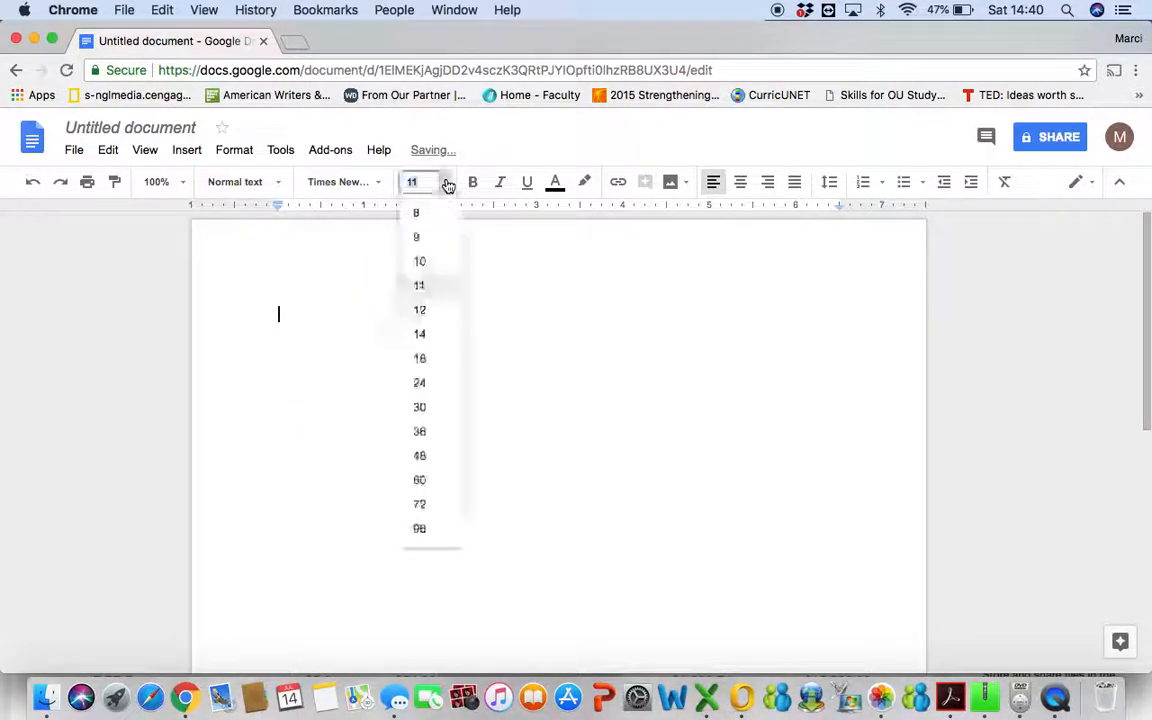
left_click(420, 310)
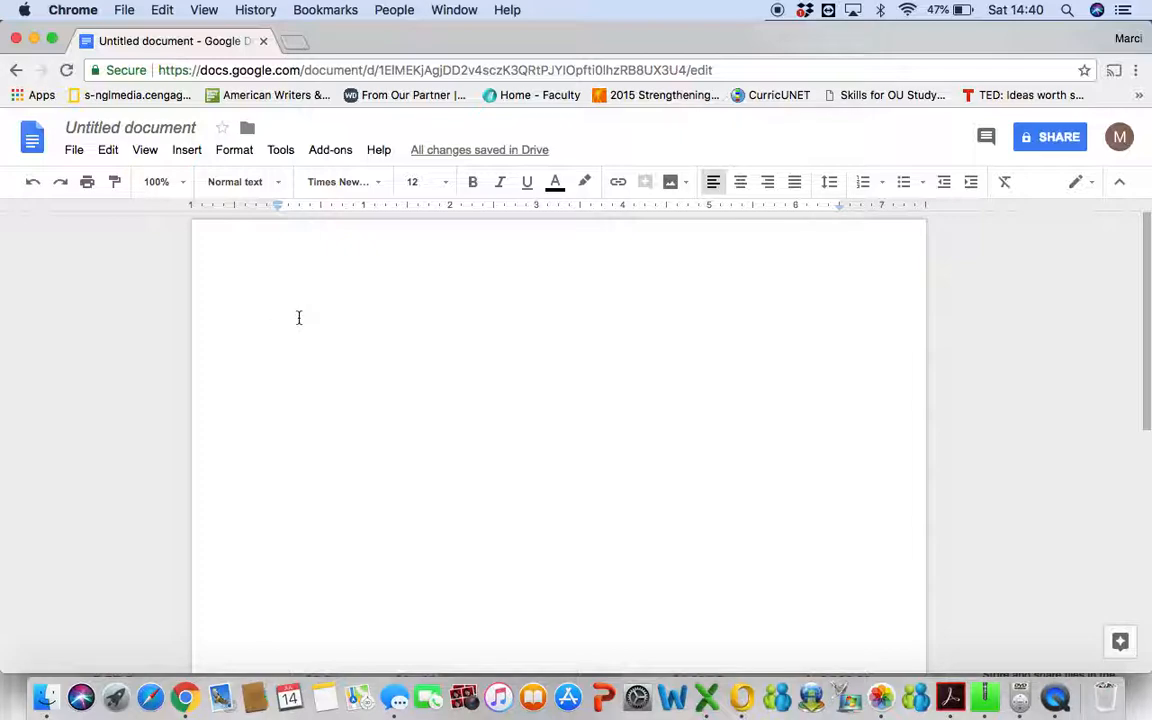
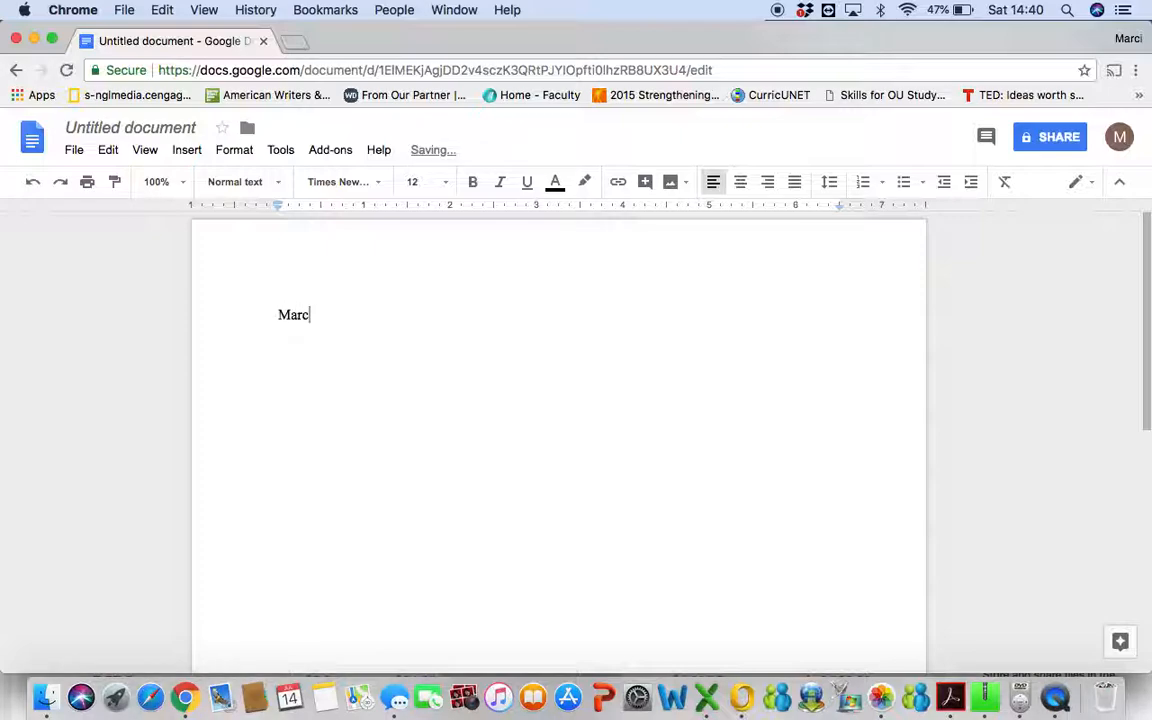
Type four heading lines: the writer's name, the instructor's name, Engl 230-0049, and 14 July 2018.
key("Return")
type("Professor ")
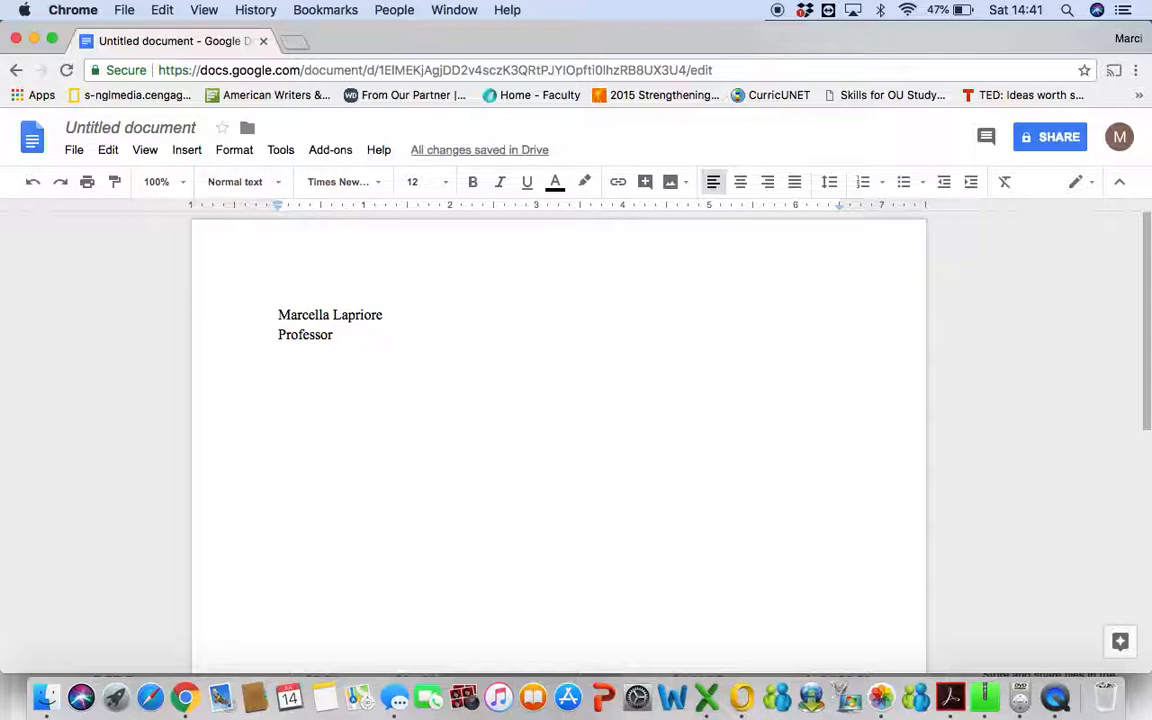
type("Smith")
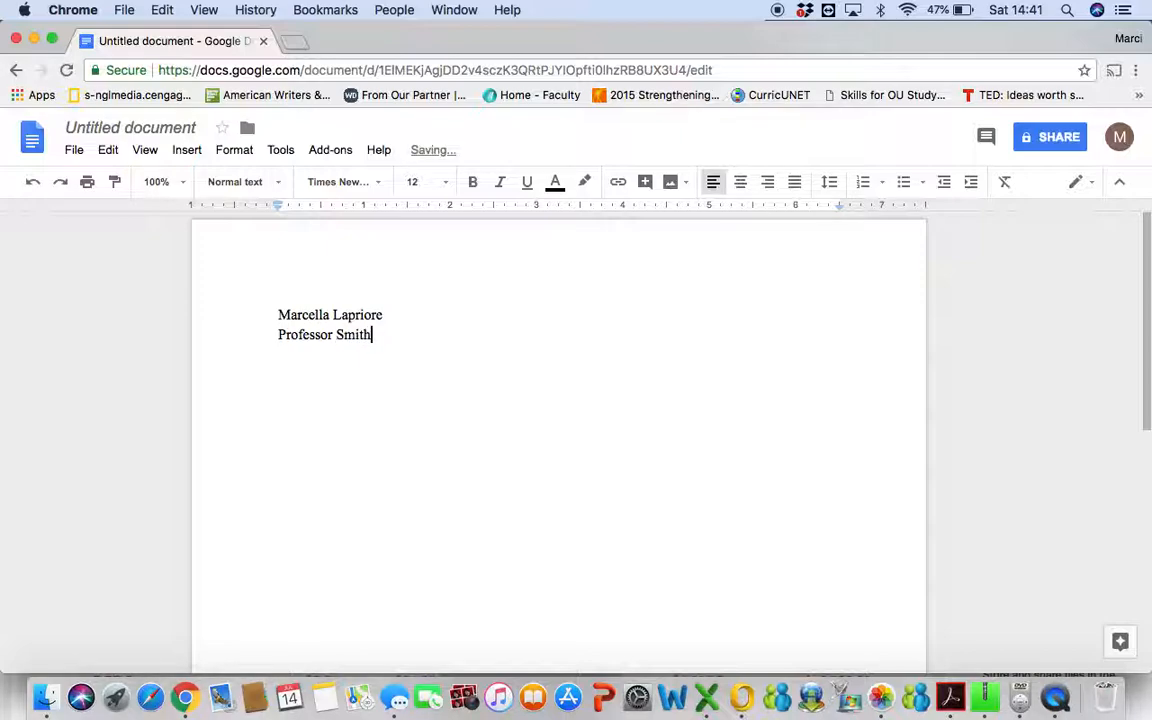
key("Return")
type("Engl 230-0049")
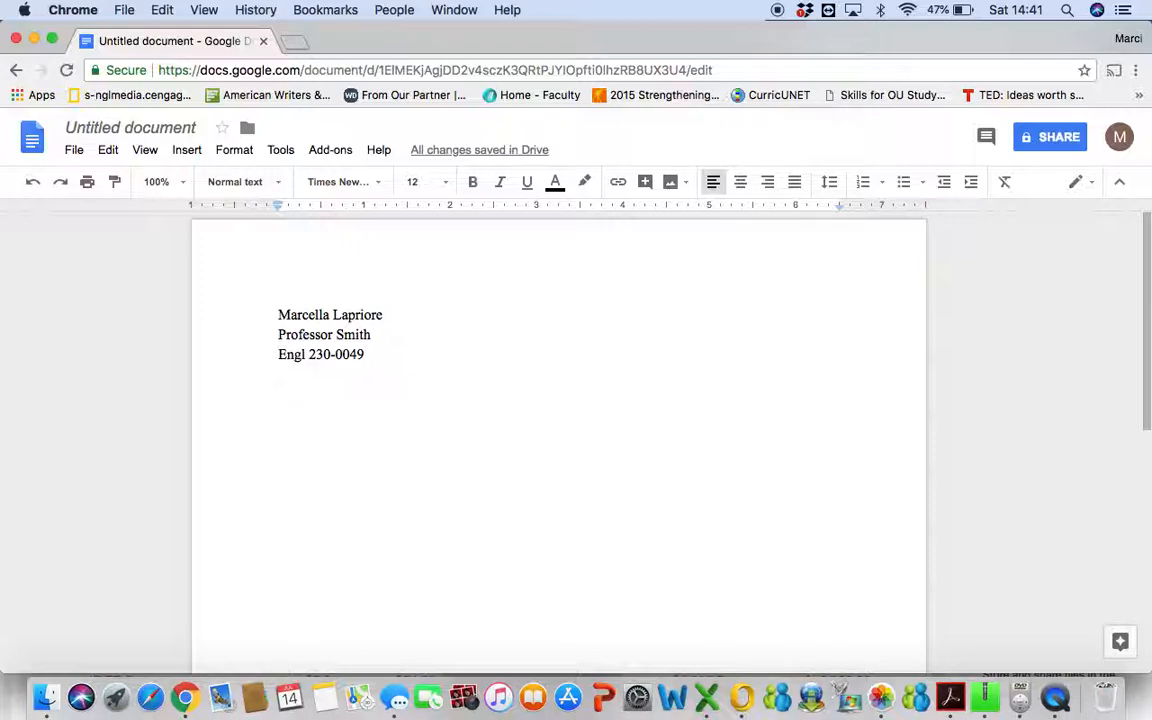
key("Return")
type("14")
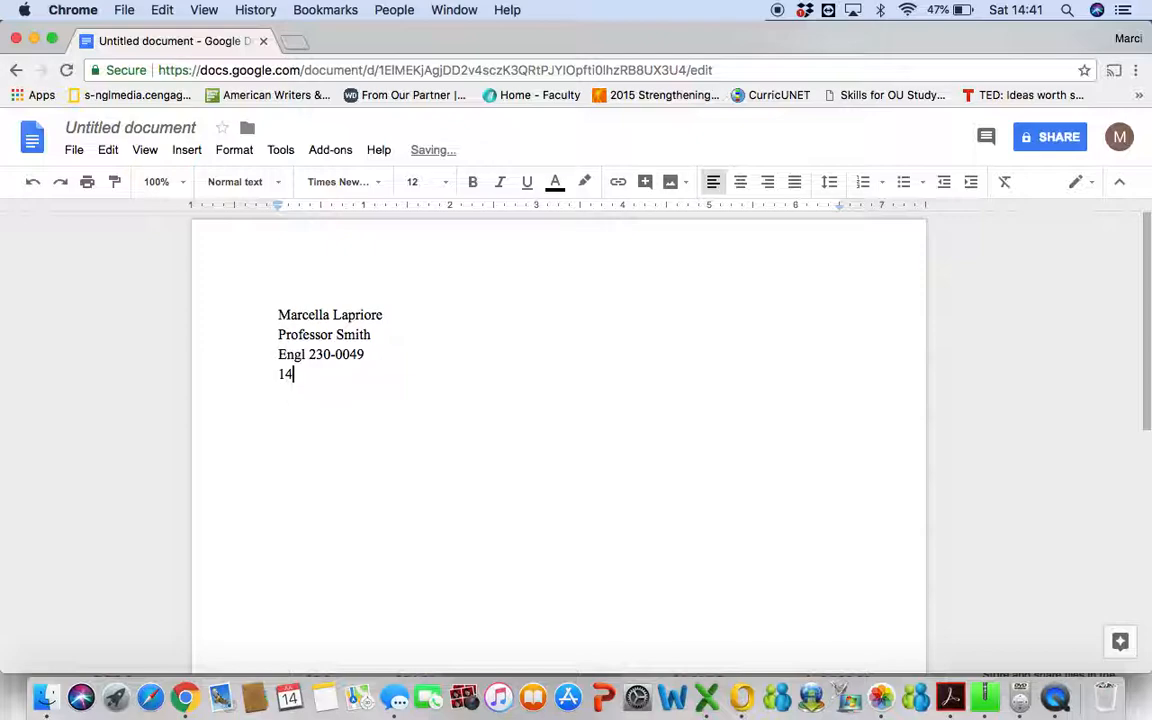
type(" July 2018")
key("Return")
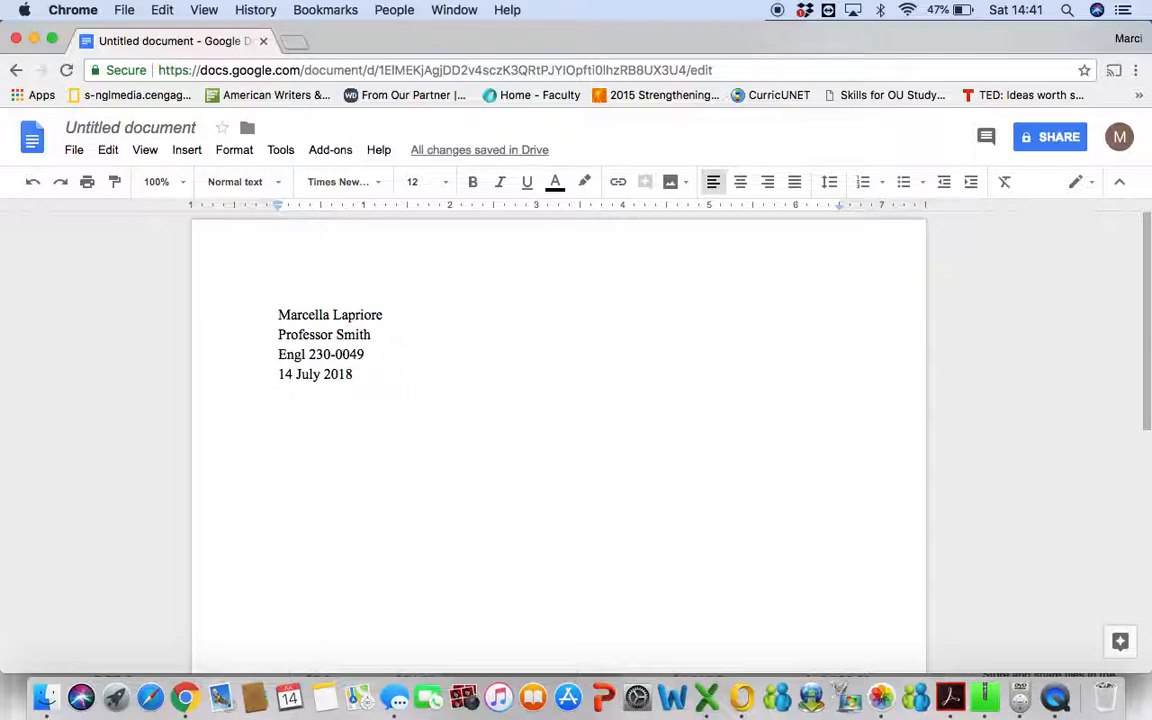
Add a centred line reading 'Title (no bold, no italics, no large font, no caps)' below the date.
left_click(741, 183)
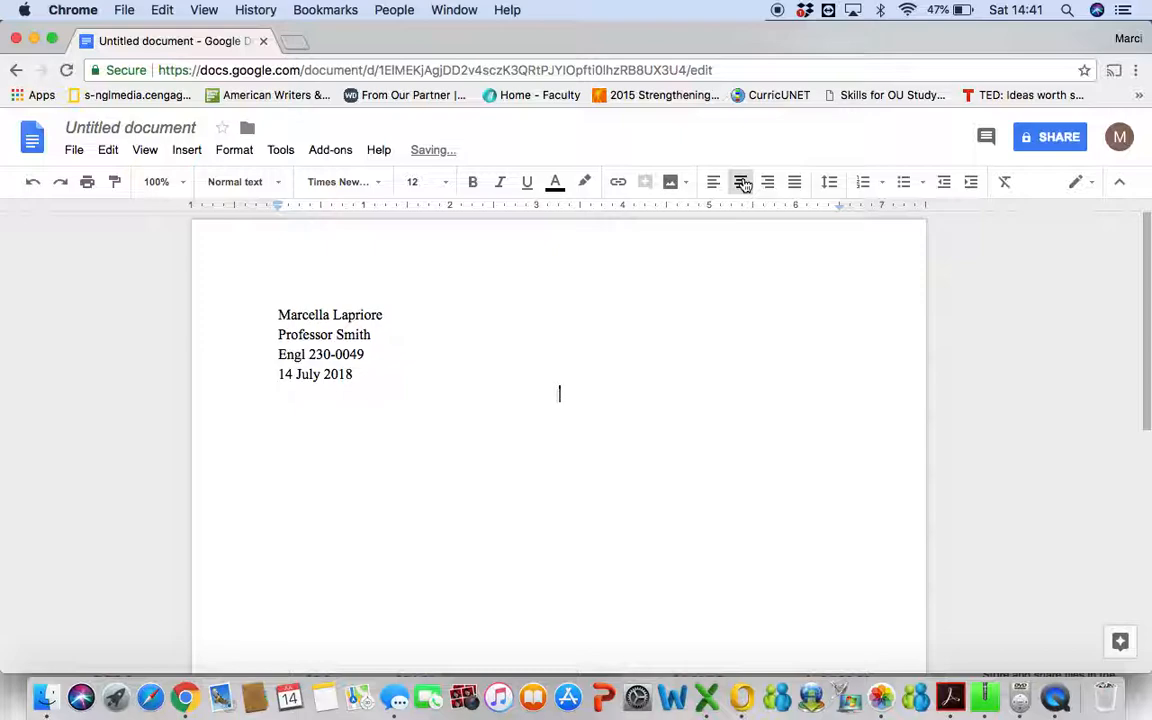
key("BackSpace")
key("BackSpace")
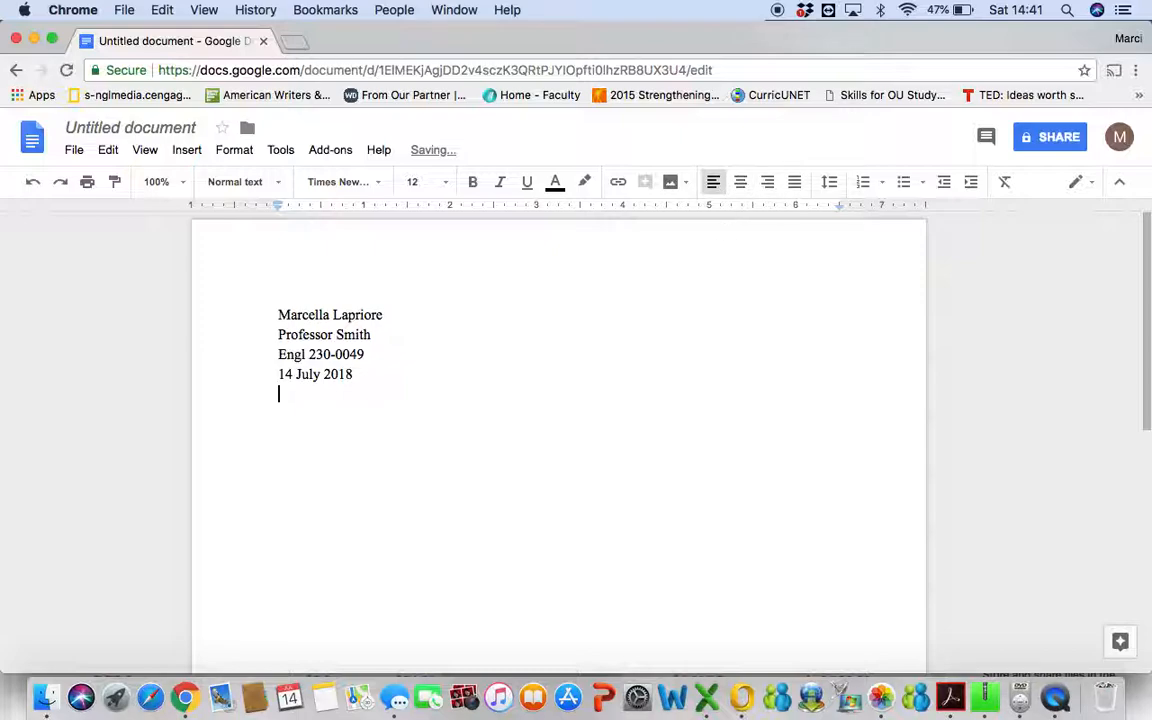
key("Return")
left_click(748, 185)
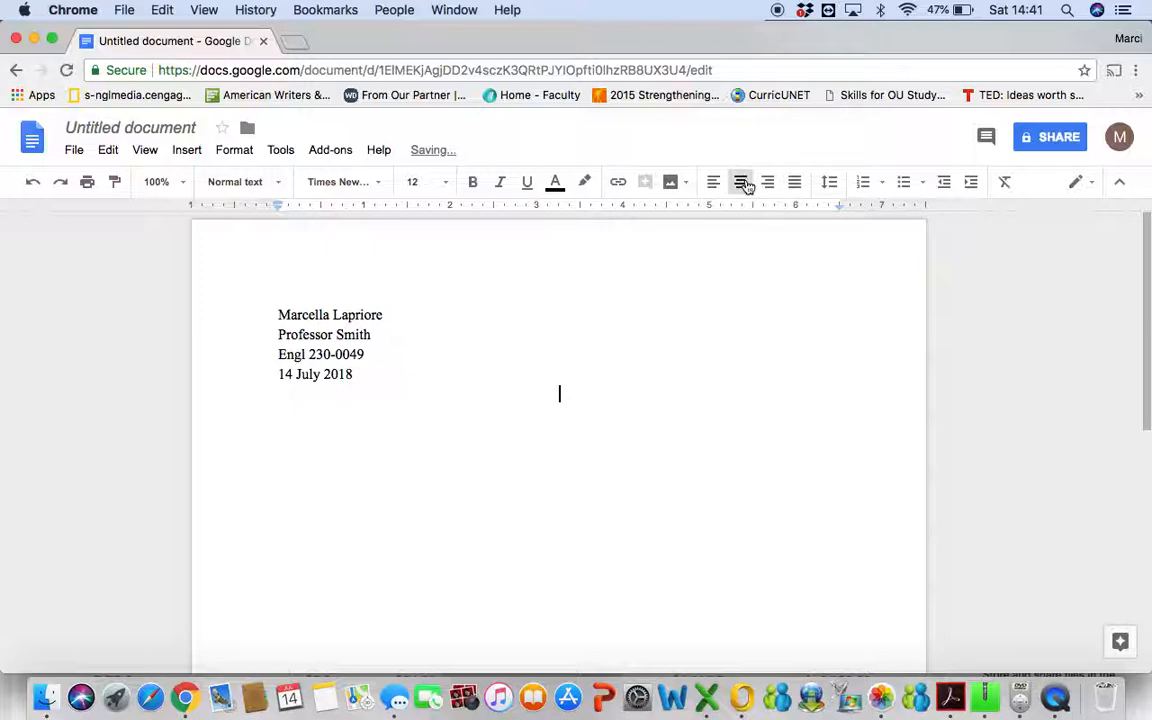
type("Title (")
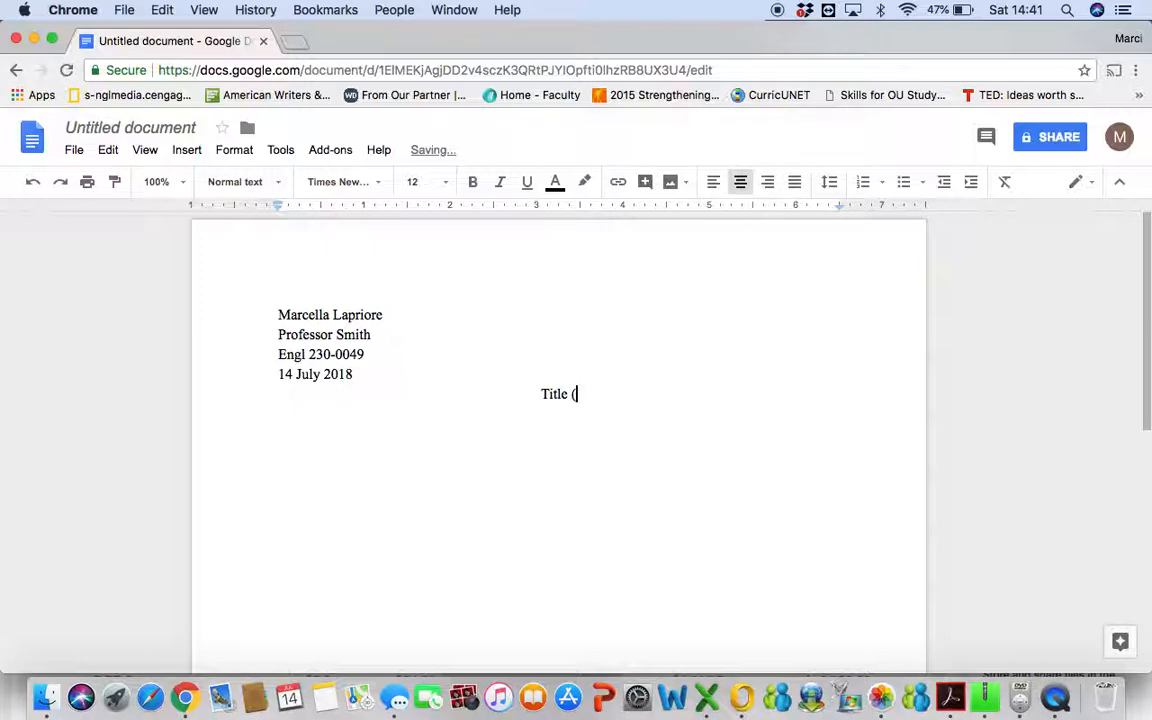
type("bol")
key("BackSpace")
key("BackSpace")
key("BackSpace")
type("no bold, no italics, no large font, ")
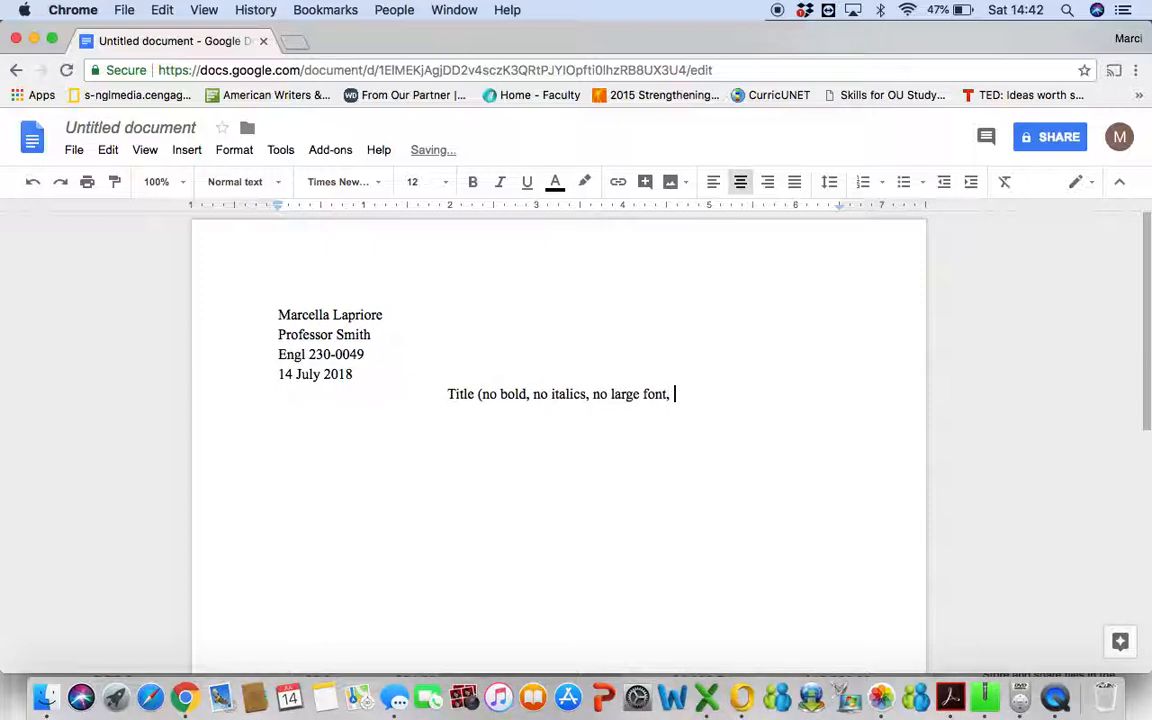
type("no caps)")
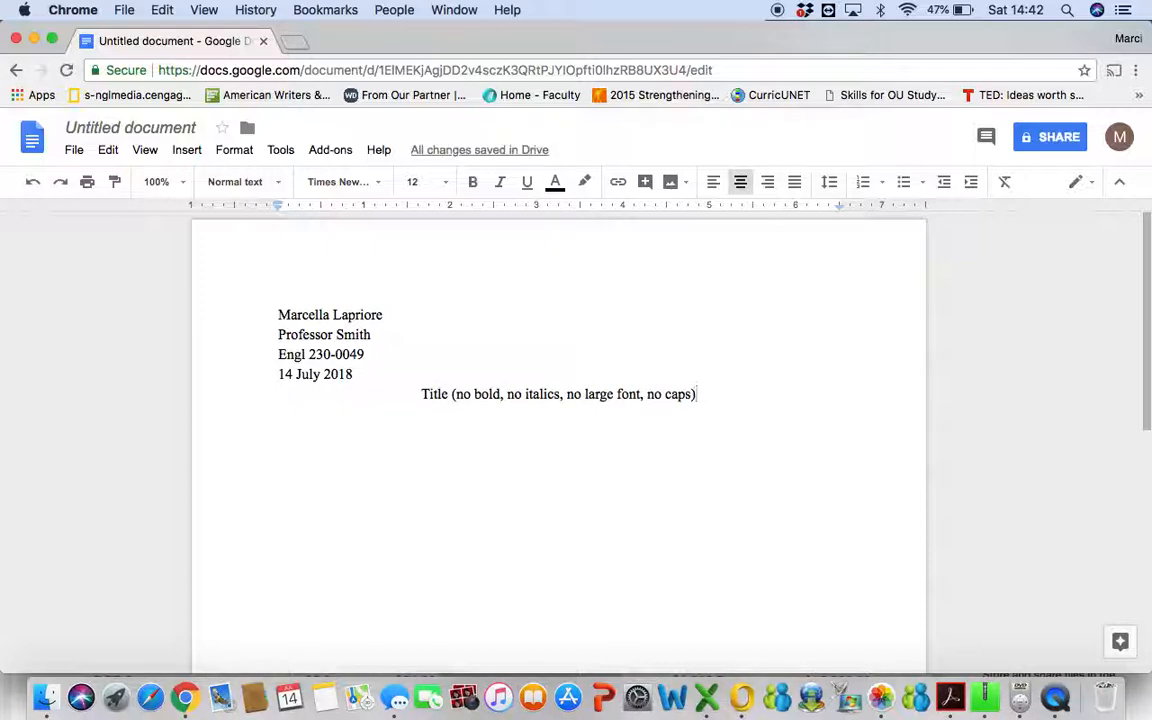
key("Return")
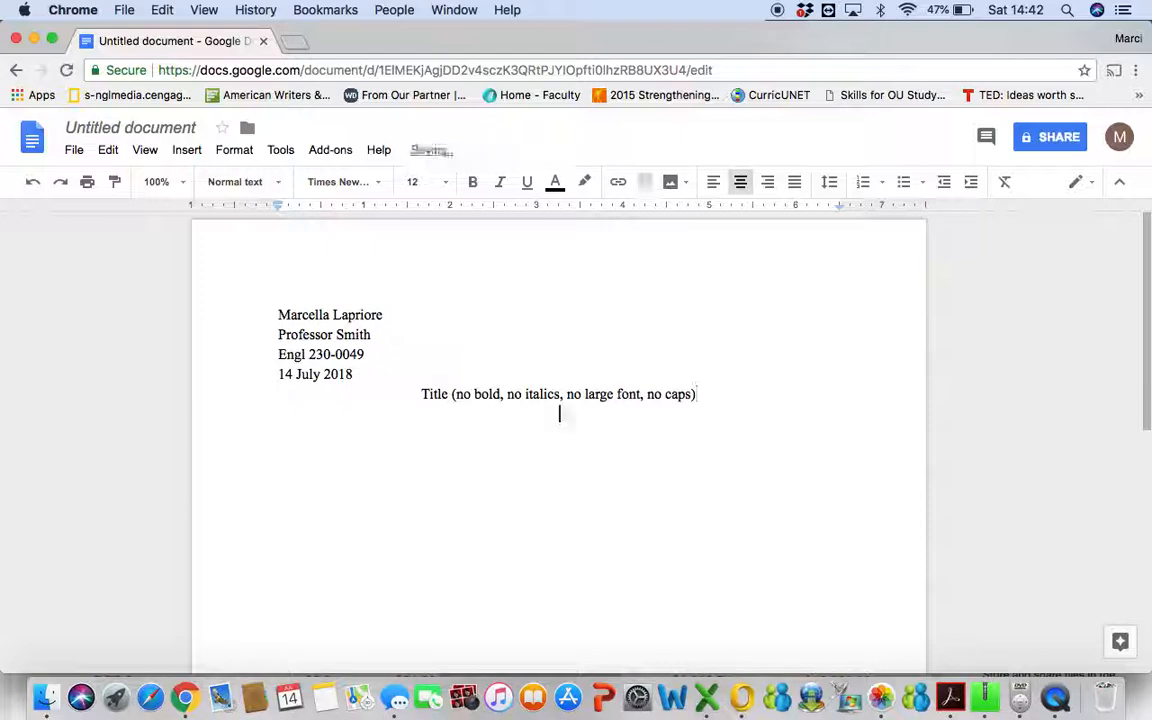
Left-align and indent the line below the title, then select all document text.
left_click(714, 183)
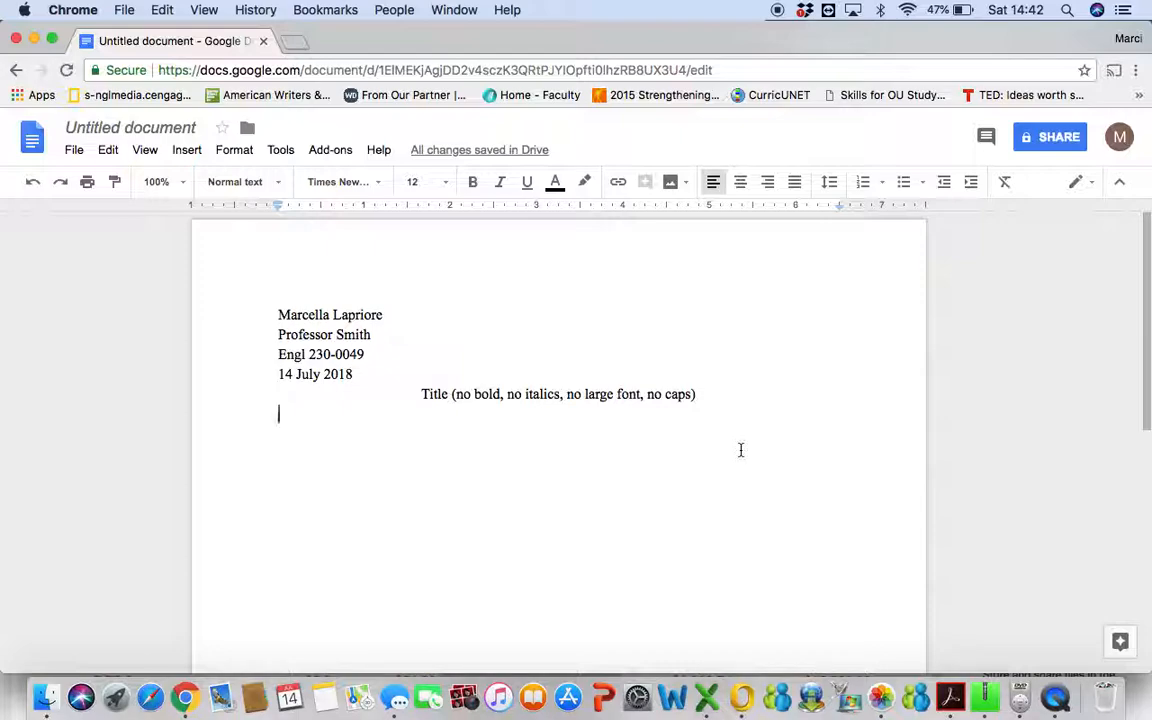
key("Tab")
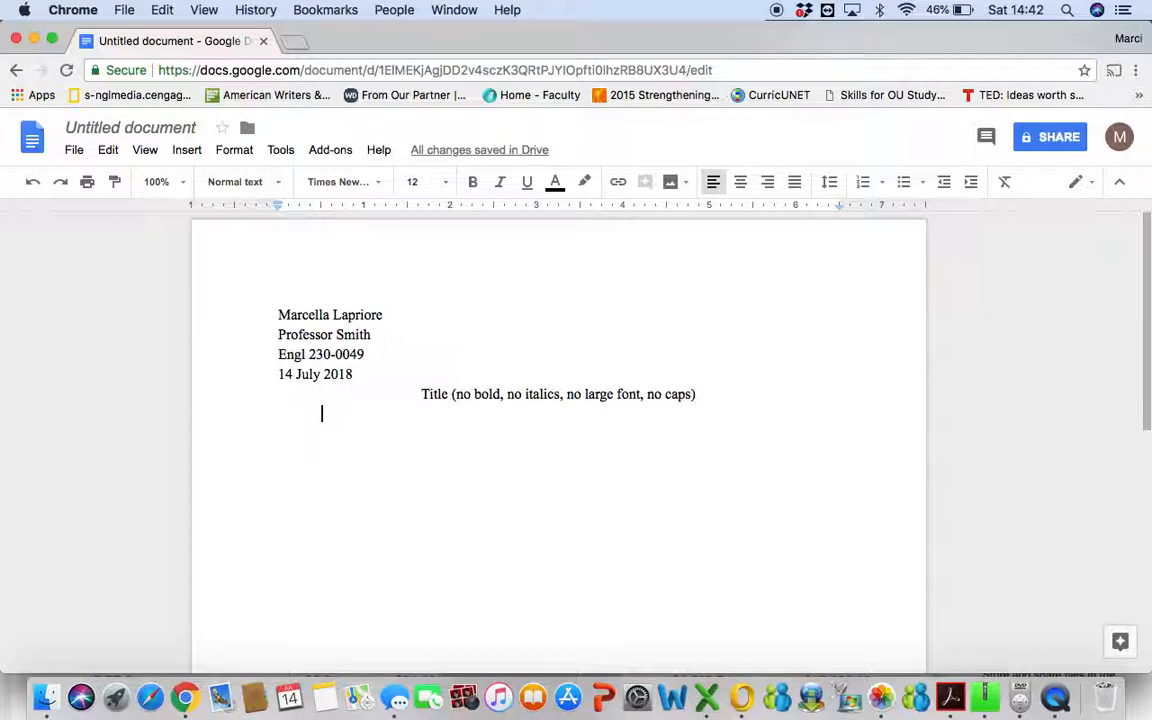
key("super+a")
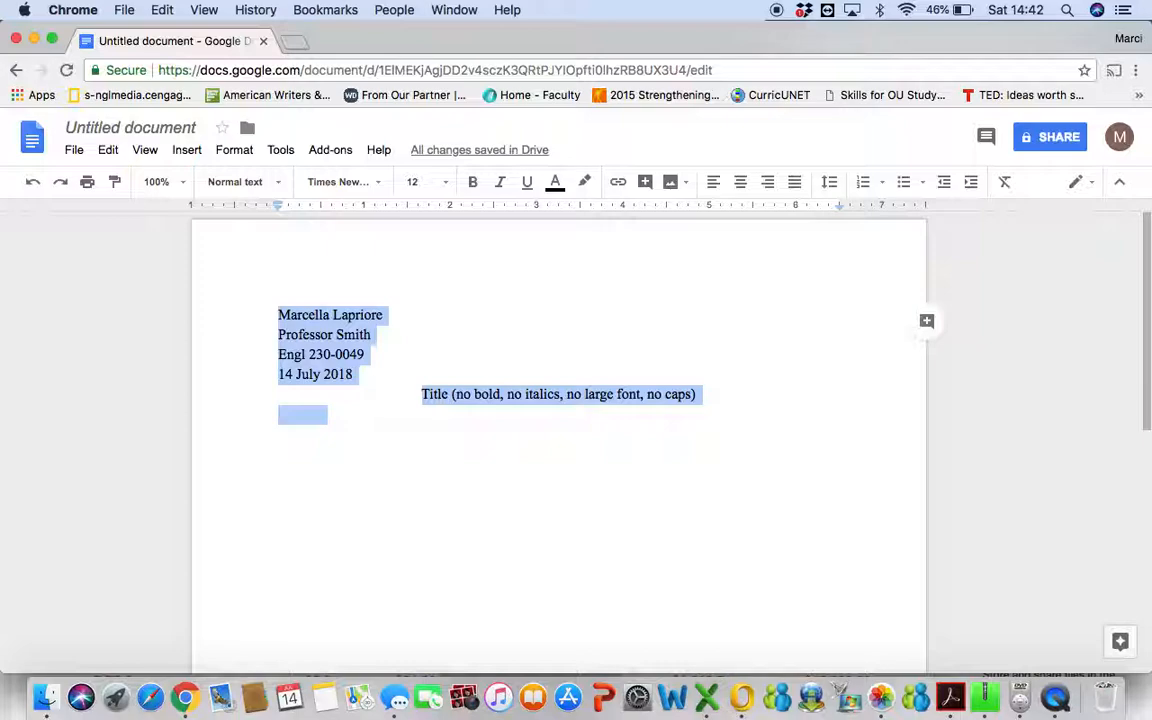
Double-space the document, indent the line below the title, and add a blank line after the date.
left_click(830, 183)
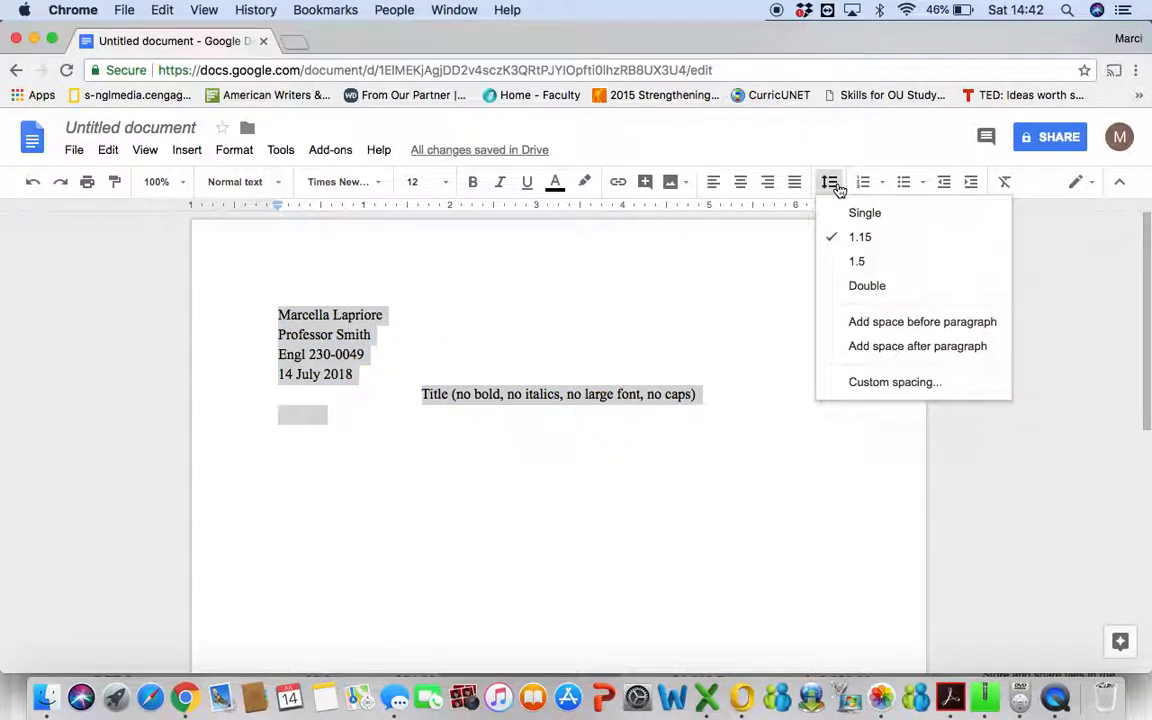
left_click(877, 287)
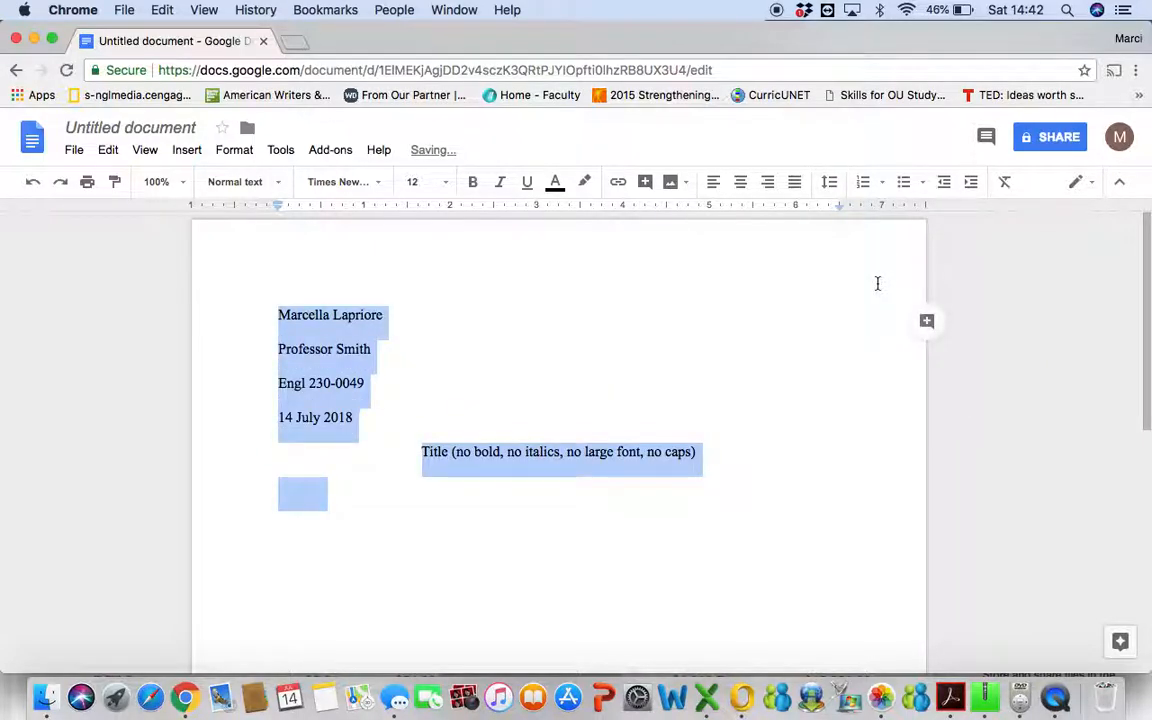
left_click(378, 489)
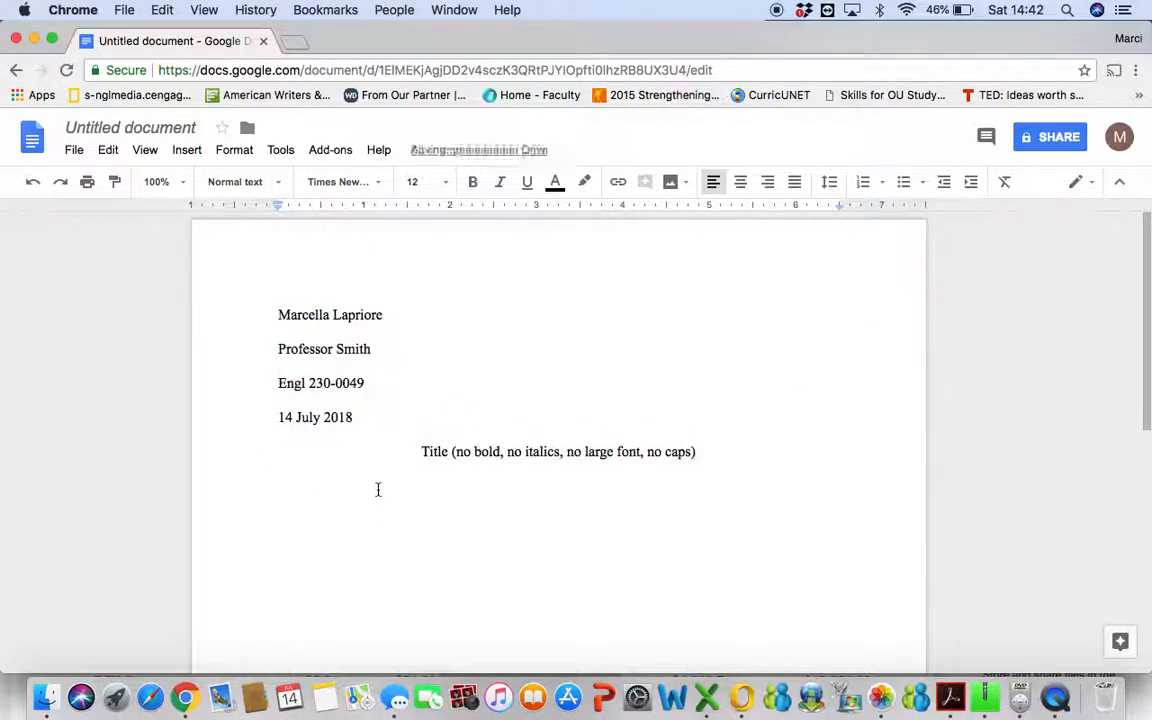
key("Tab")
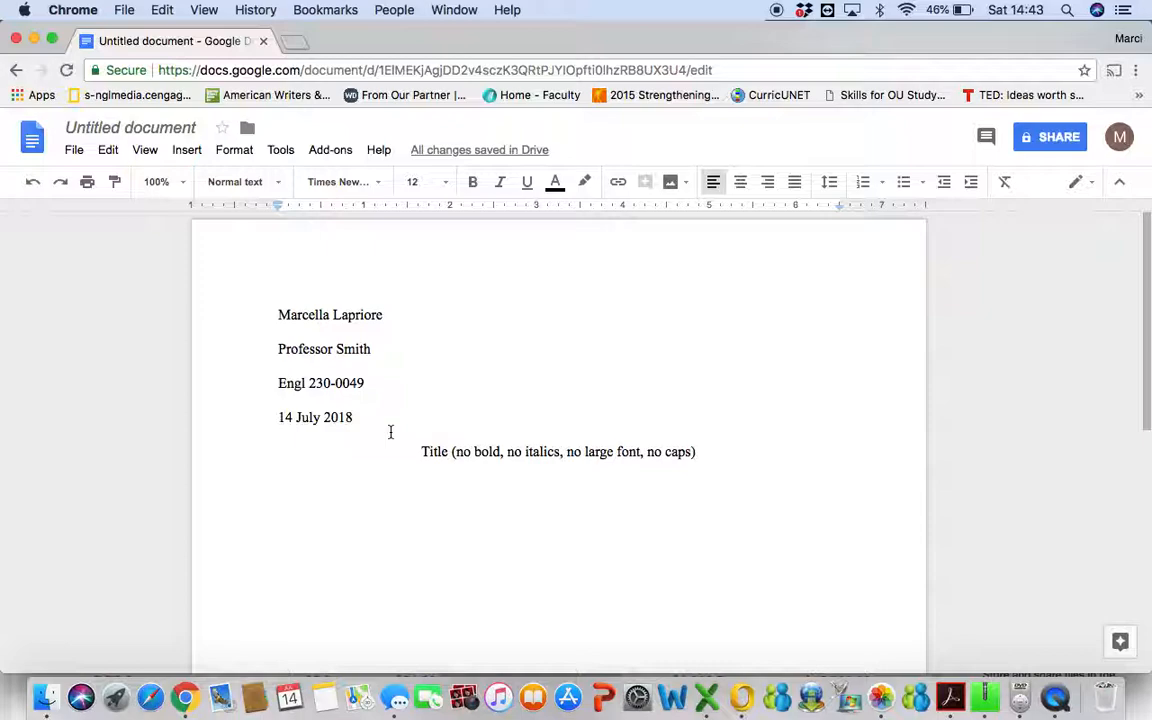
left_click(387, 436)
key("Return")
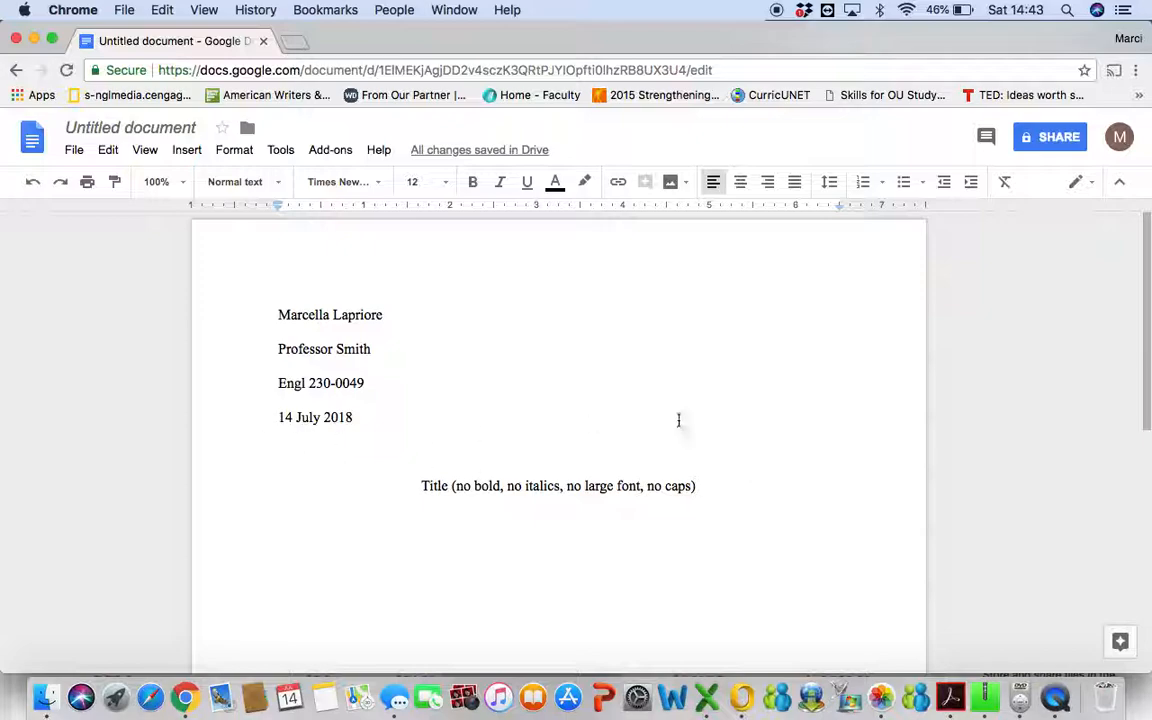
Delete the blank line above the title and type 'Introduction ...' on the indented line below it.
key("BackSpace")
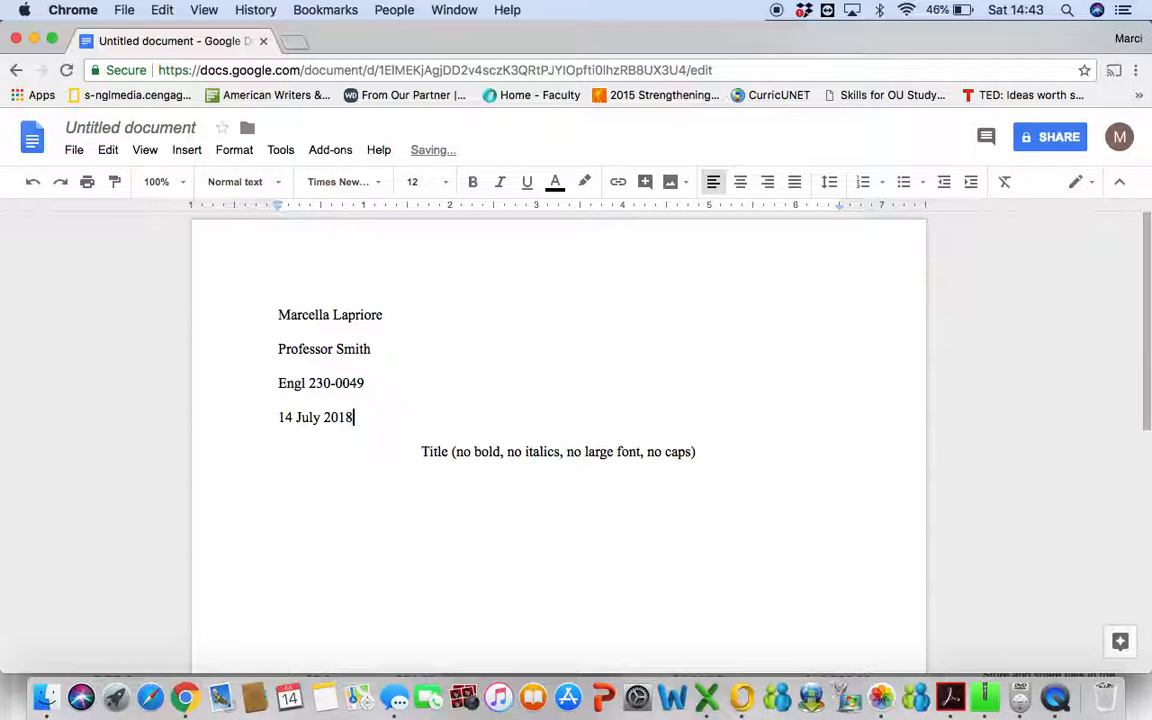
left_click(443, 497)
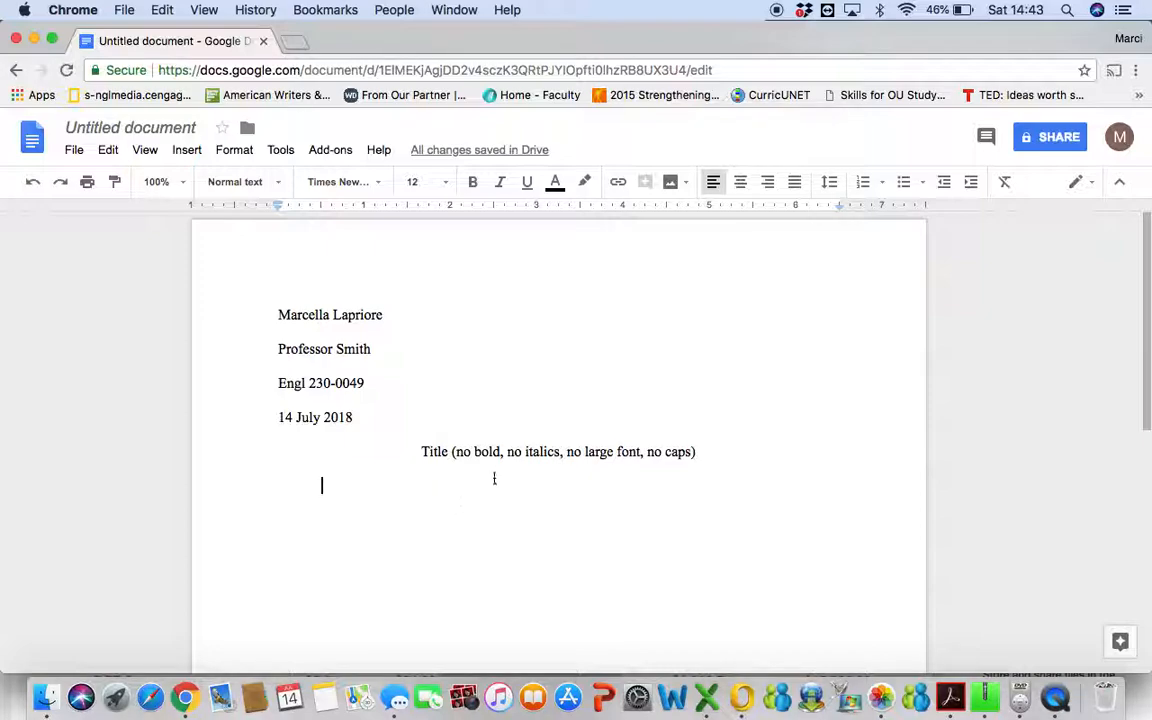
left_click(720, 455)
left_click(321, 486)
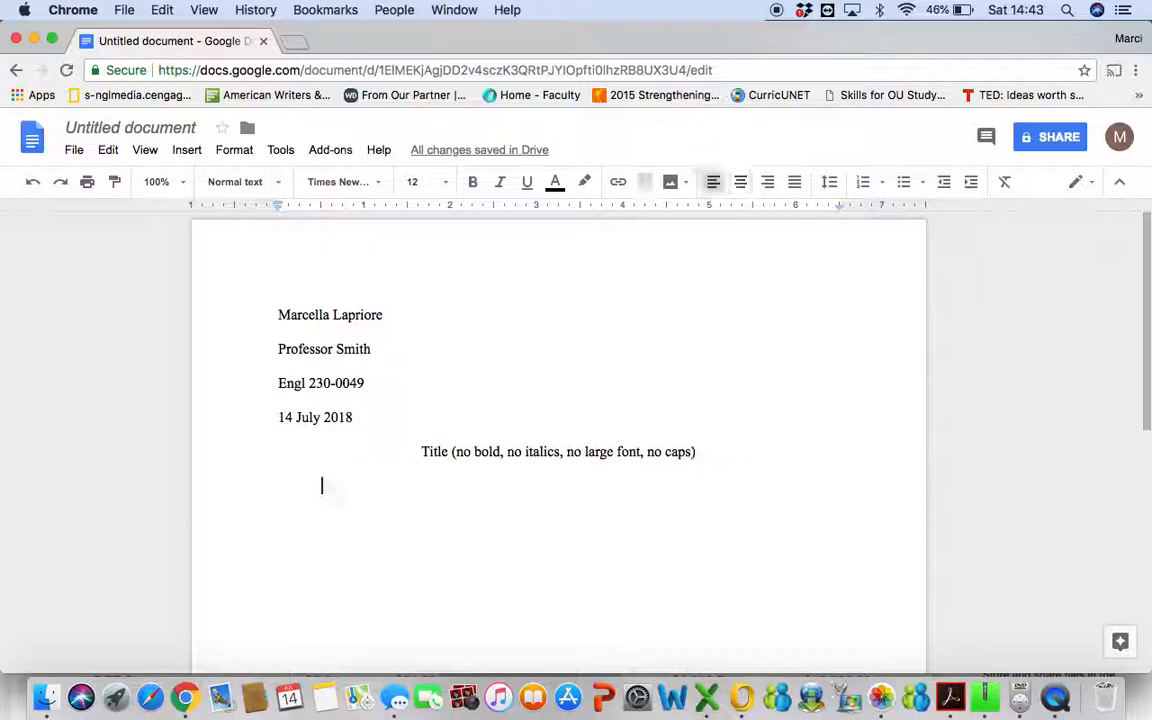
left_click(341, 561)
type("Intord")
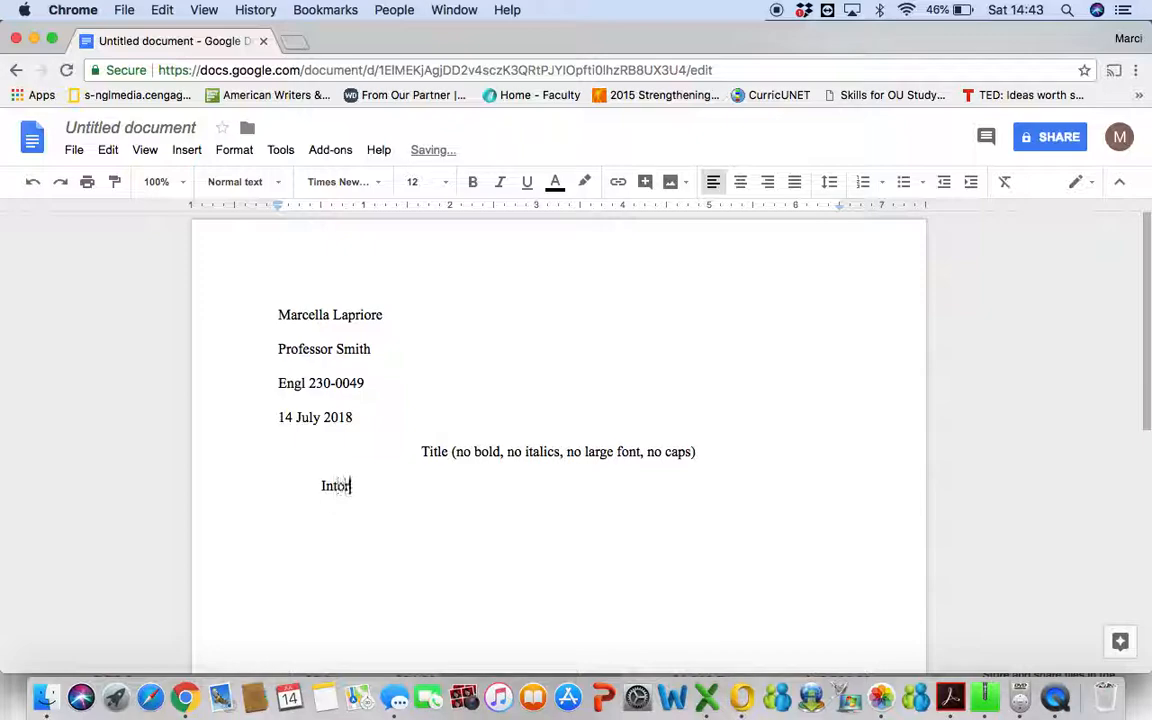
key("BackSpace")
key("BackSpace")
key("BackSpace")
type("rocutio")
type("n")
key("BackSpace")
key("BackSpace")
key("BackSpace")
key("BackSpace")
key("BackSpace")
key("BackSpace")
type("duction ...")
Open the empty page header at the top of the page for editing.
double_click(296, 243)
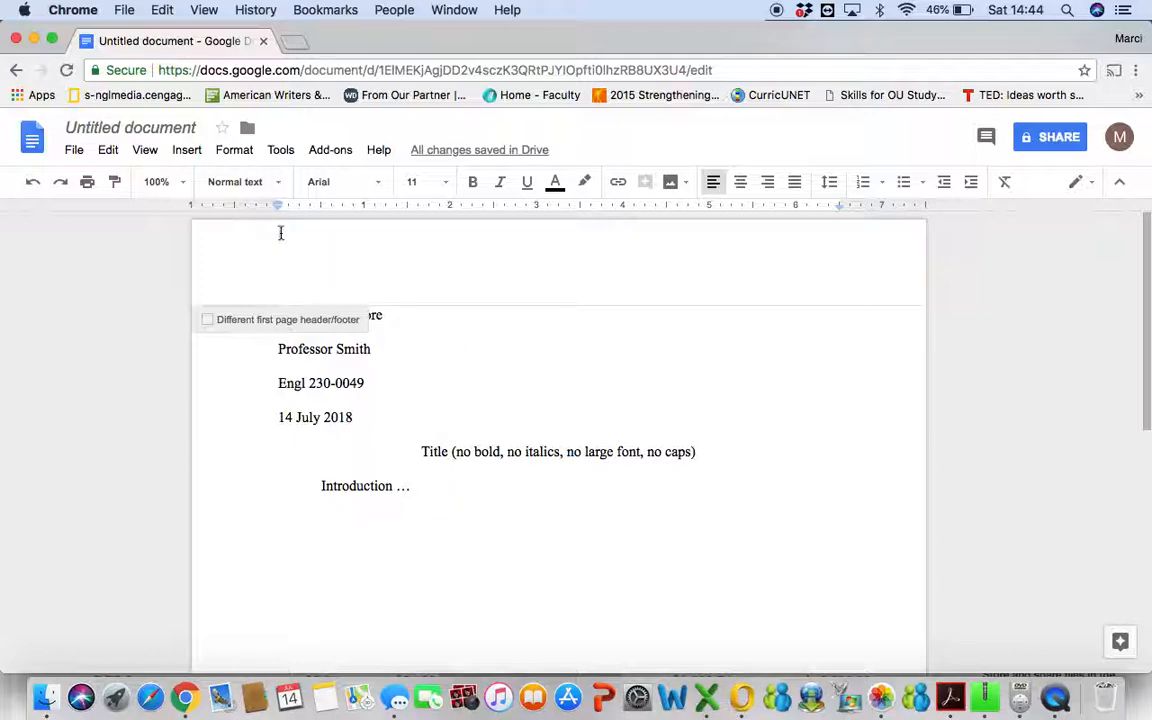
left_click(263, 440)
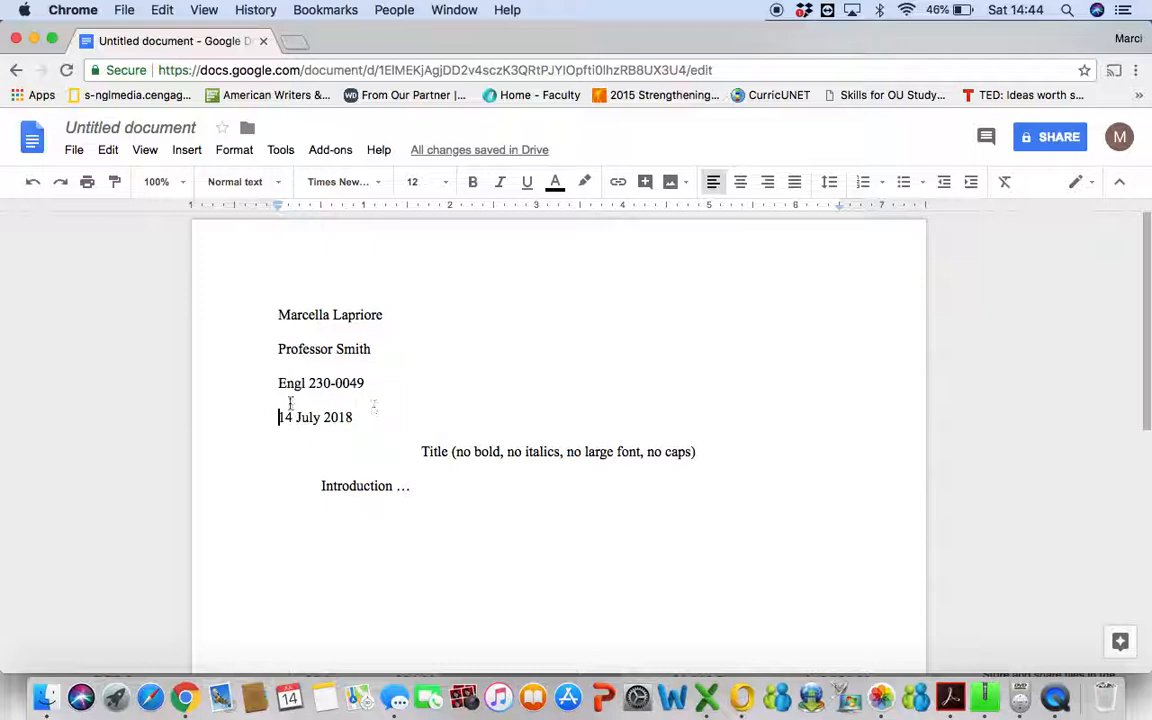
left_click(291, 244)
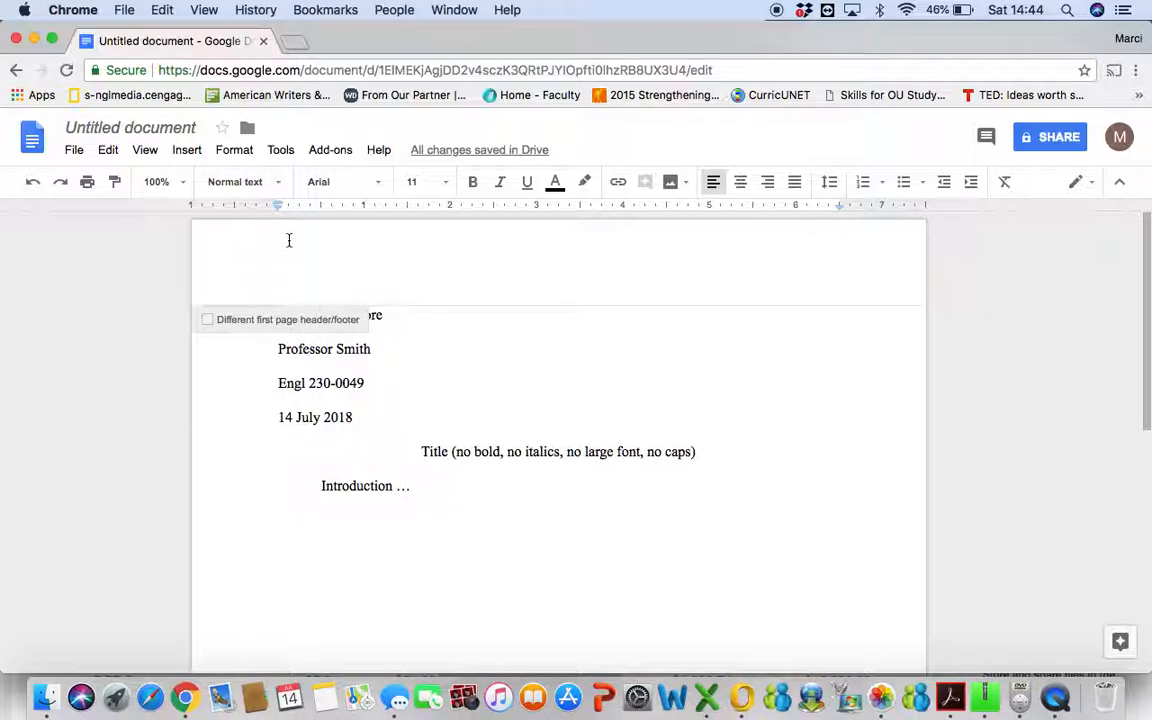
scroll(301, 530, "down", 10)
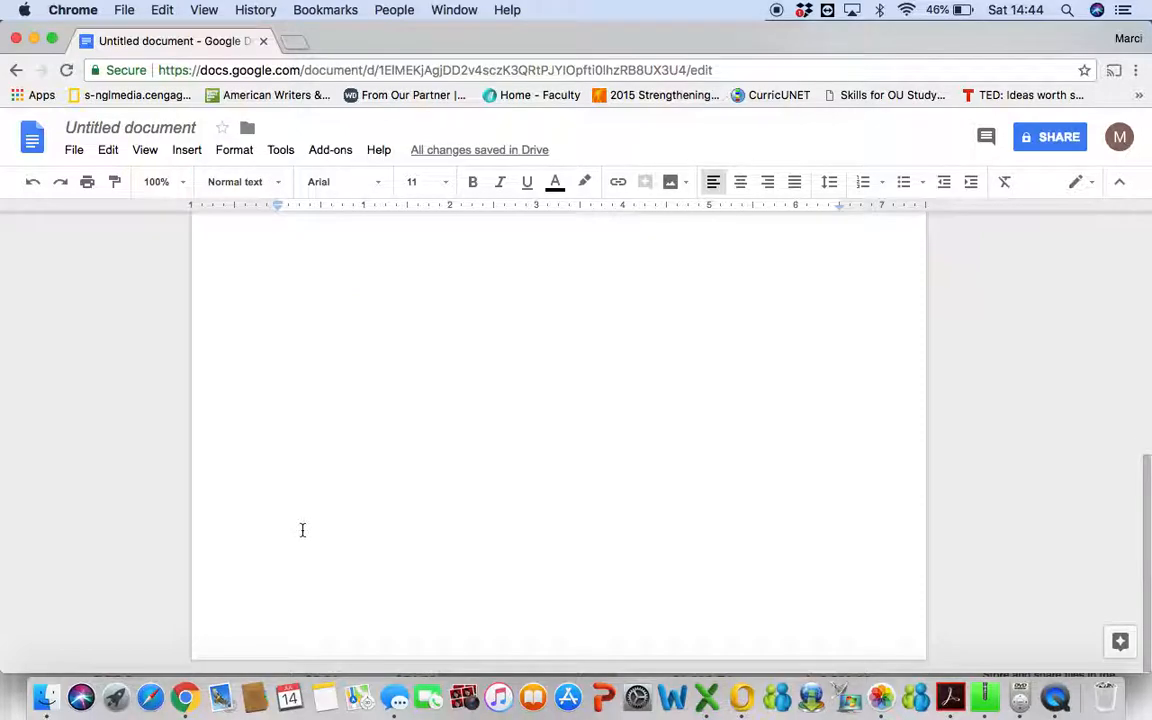
scroll(301, 530, "up", 10)
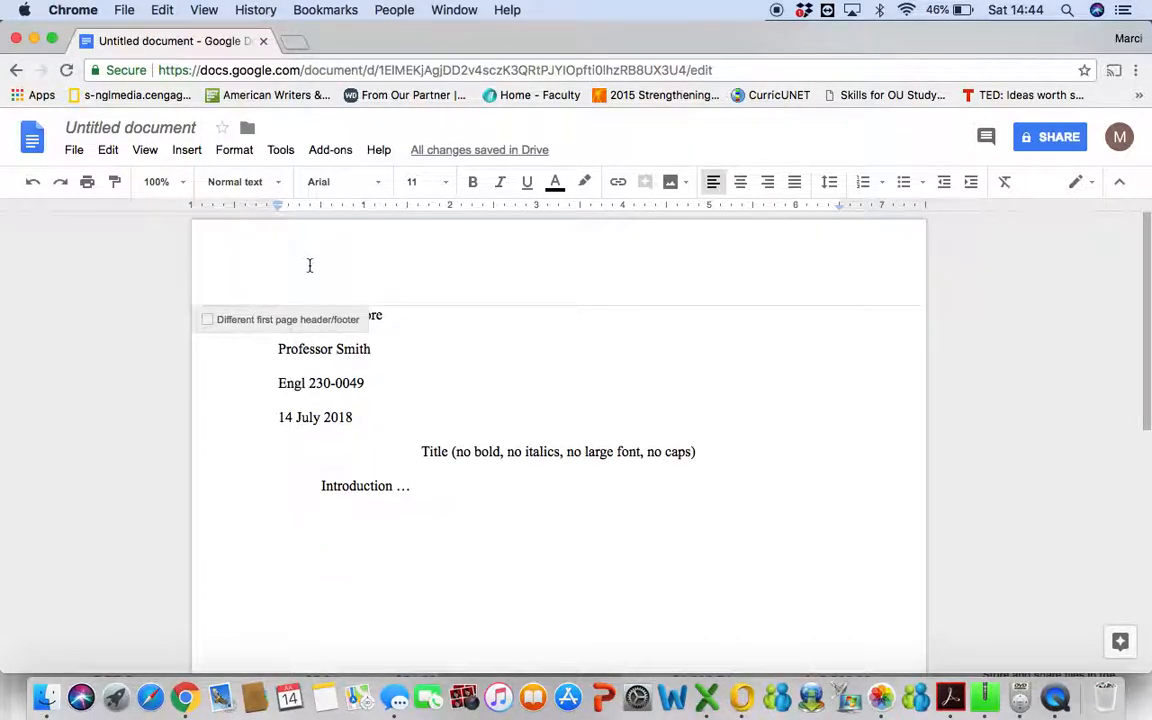
Set the header text to Times New Roman size 12 and start a new header line.
left_click(380, 187)
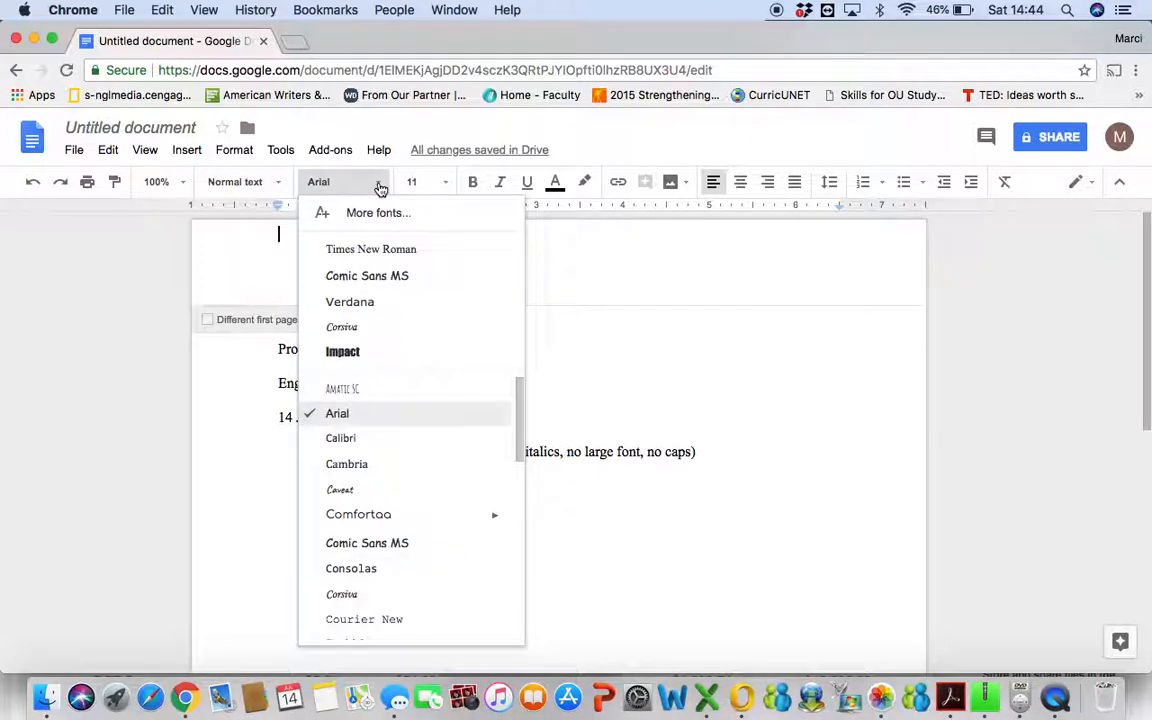
left_click(384, 250)
left_click(450, 183)
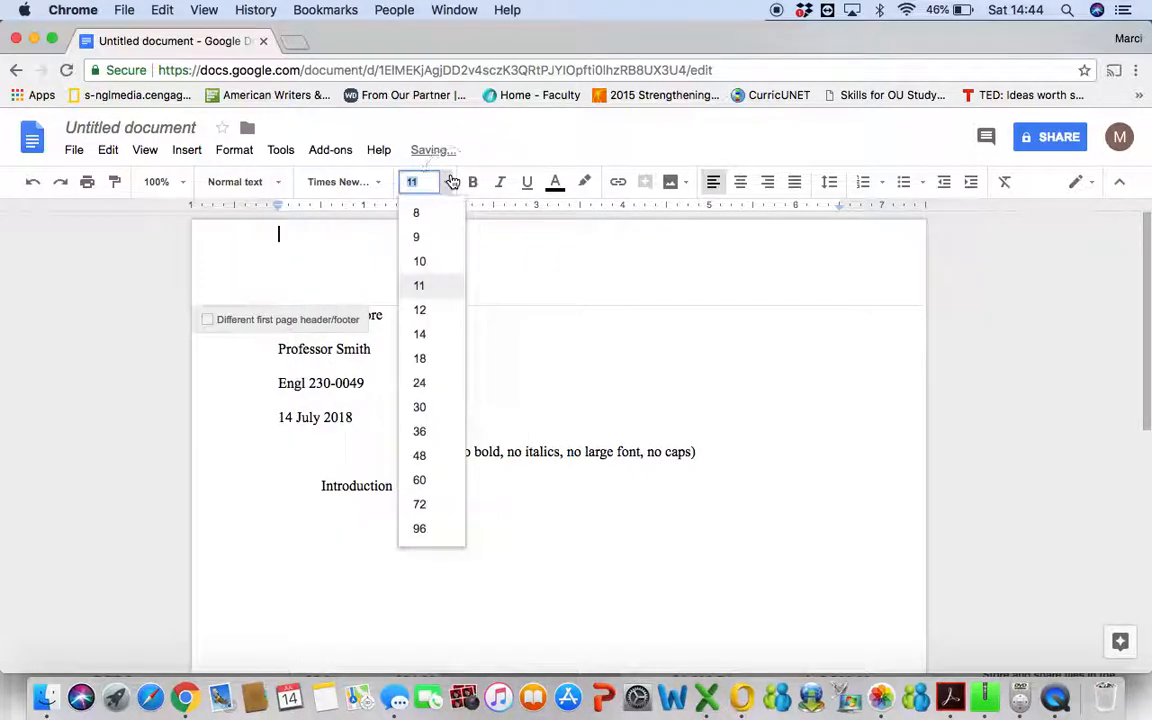
left_click(426, 310)
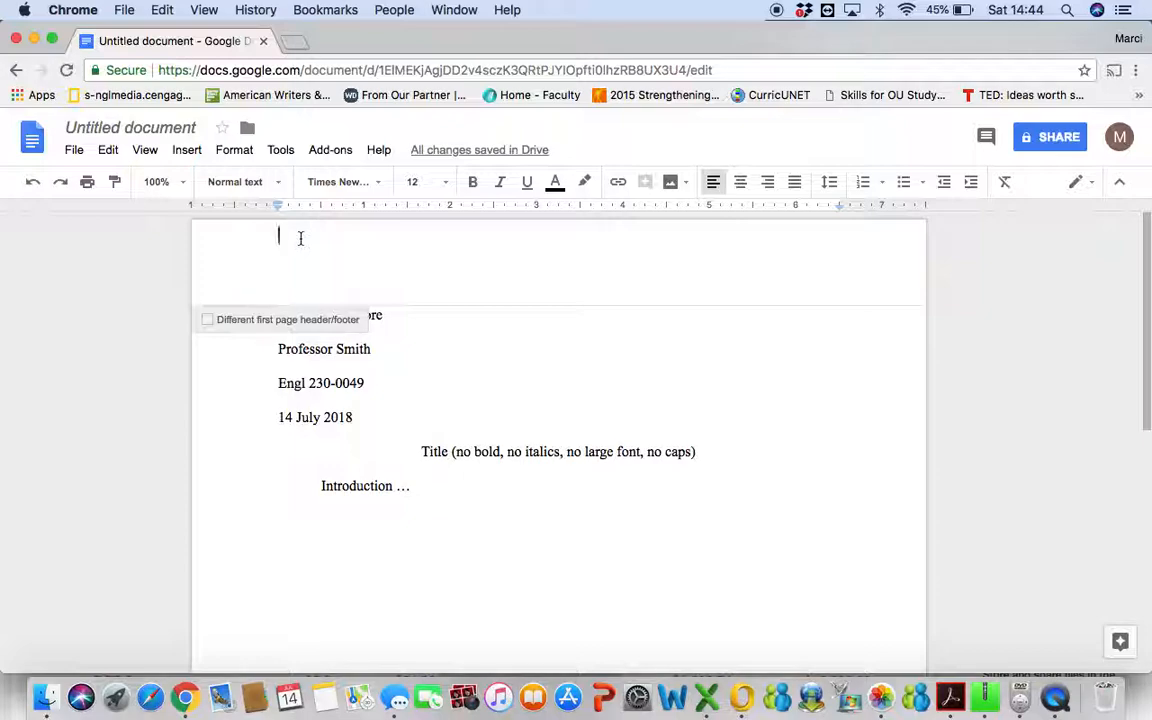
key("Return")
Right-align the header line and type the writer's surname.
left_click(768, 183)
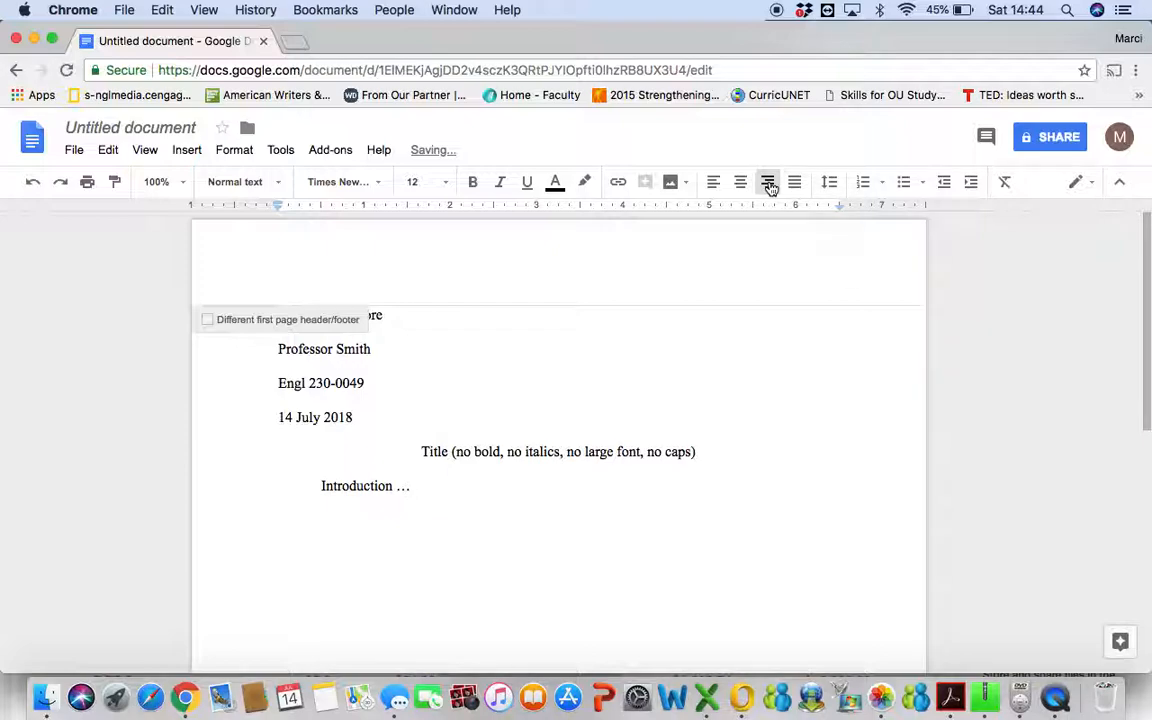
type("Lapriore")
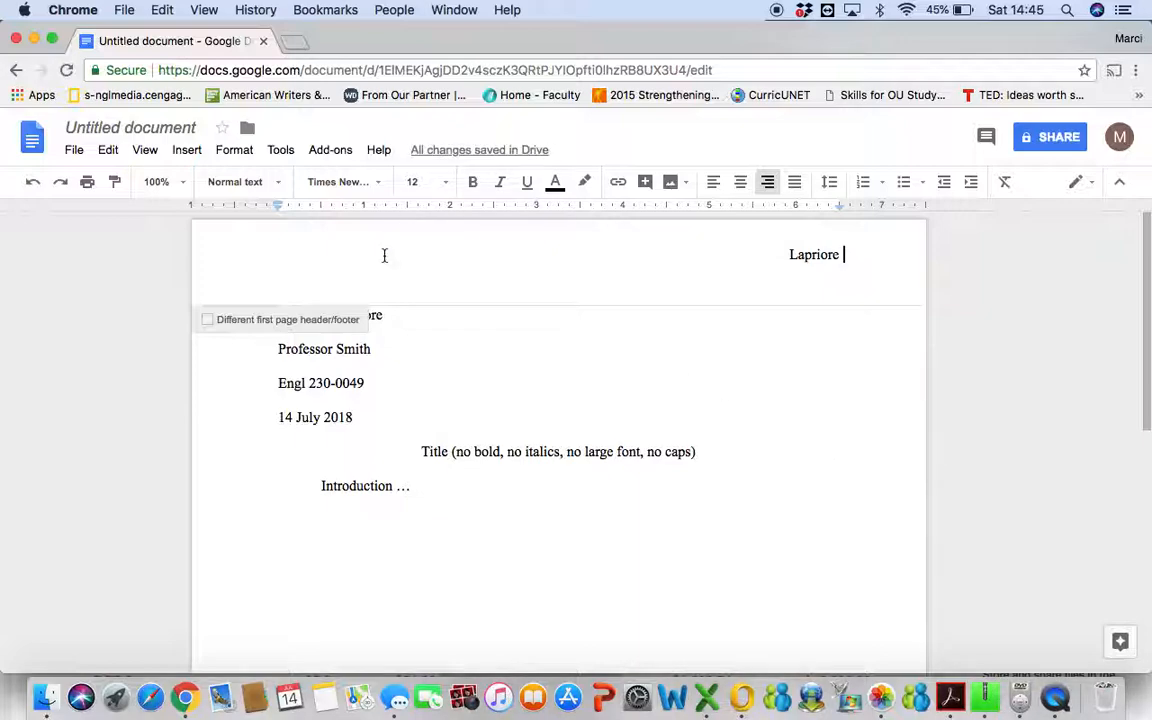
left_click(184, 152)
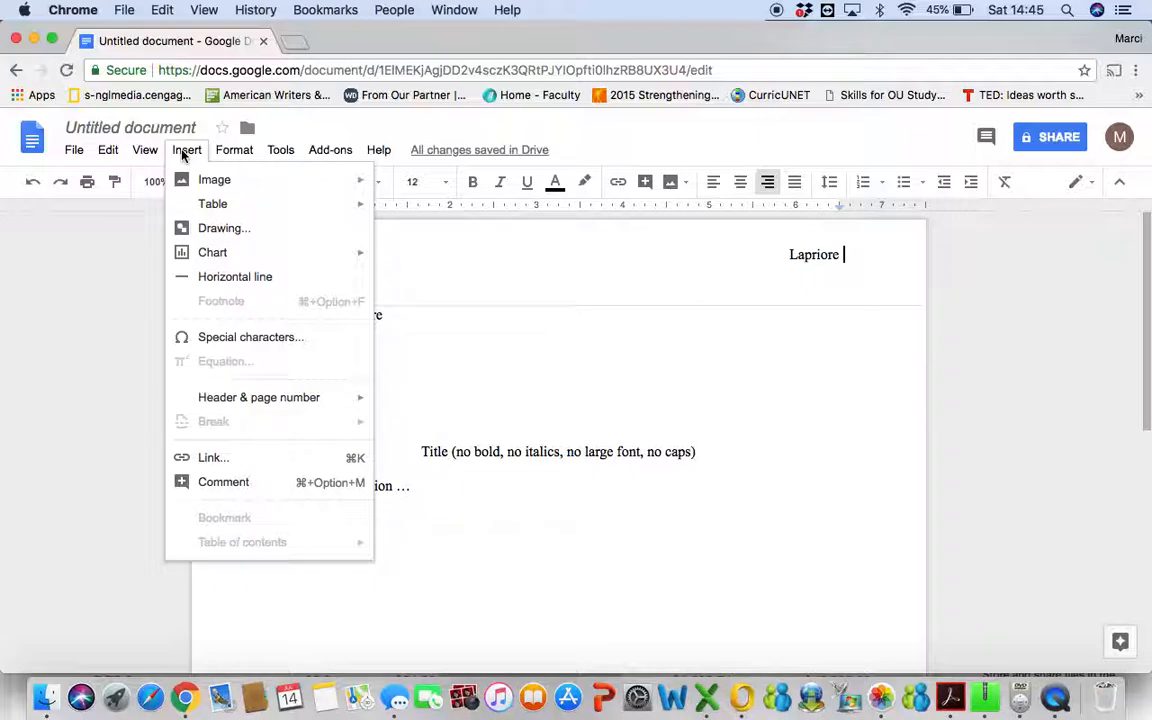
Insert an automatic top-right page number after the surname, then return to the body text.
mouse_move(279, 409)
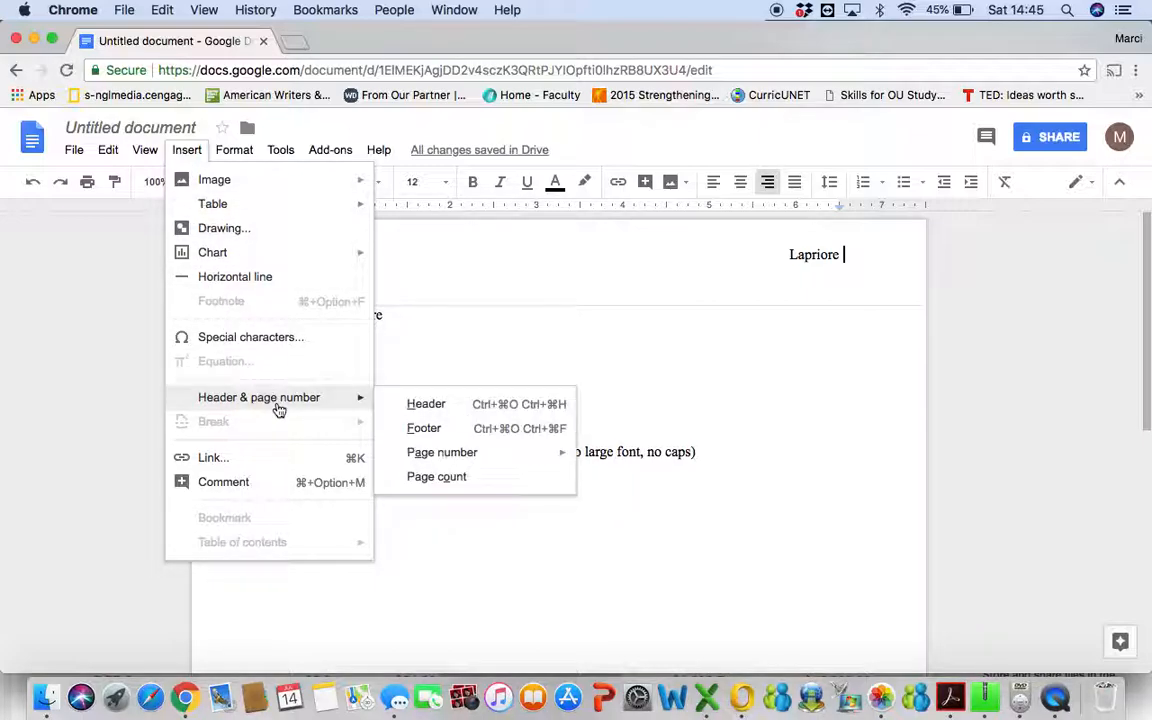
mouse_move(427, 458)
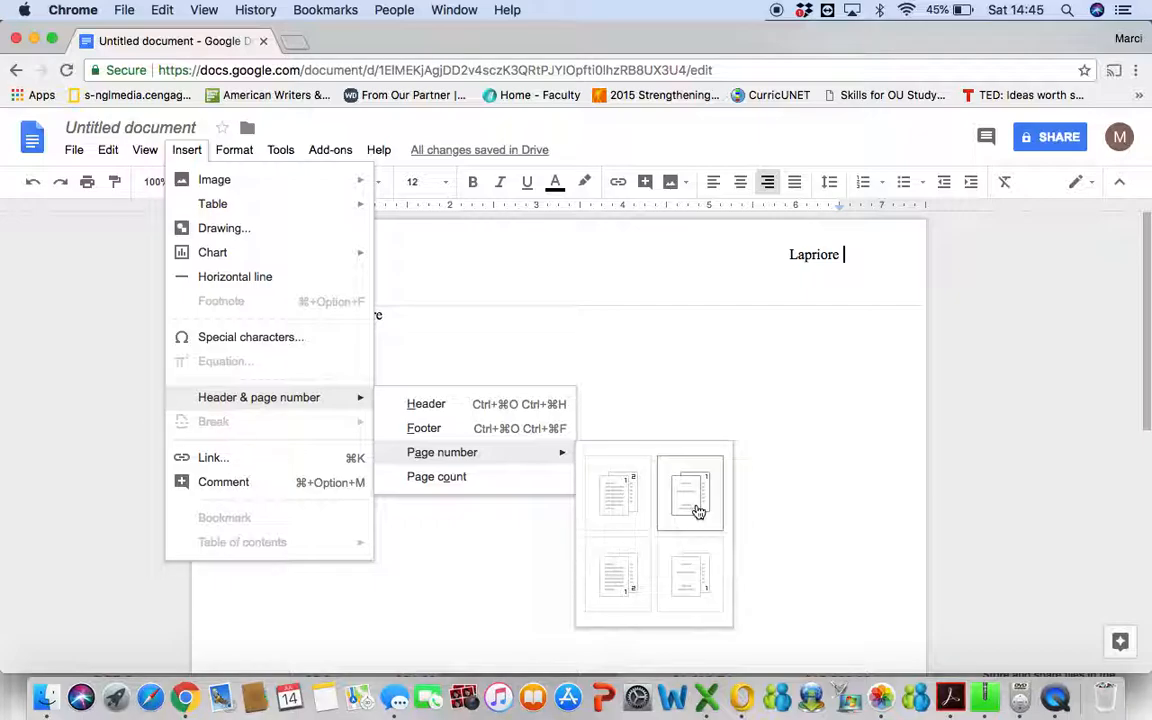
left_click(623, 490)
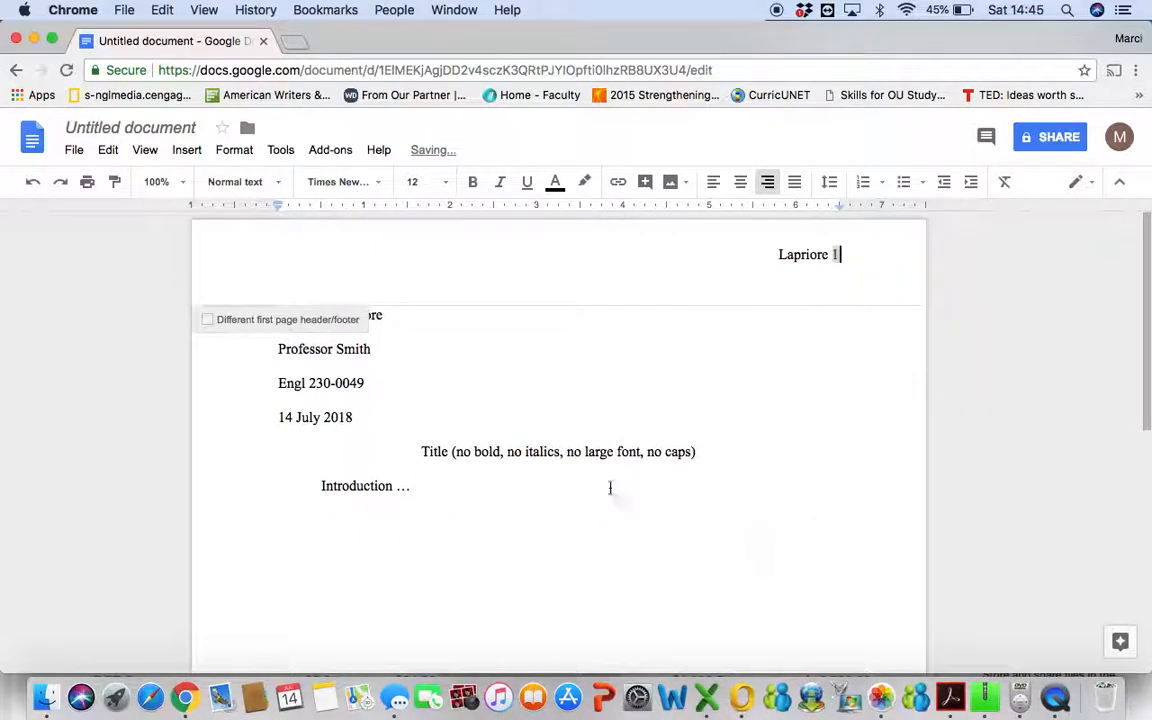
left_click(486, 496)
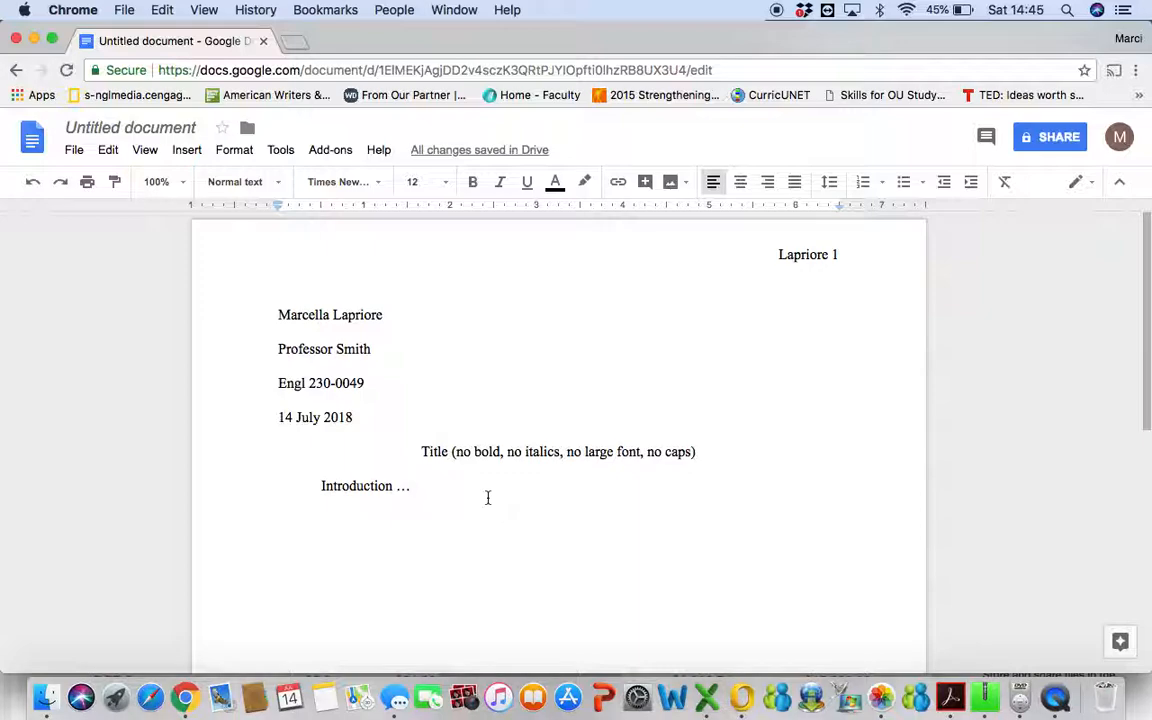
Remove the stray dot after 'Introduction' and add blank lines until page 2 appears, its header numbered 2.
key("BackSpace")
key("BackSpace")
key("Return")
key("Return")
key("Return")
key("Return")
key("Return")
key("Return")
key("Return")
key("Return")
key("Return")
key("Return")
key("Return")
key("Return")
key("Return")
key("Return")
key("Return")
key("Return")
key("Return")
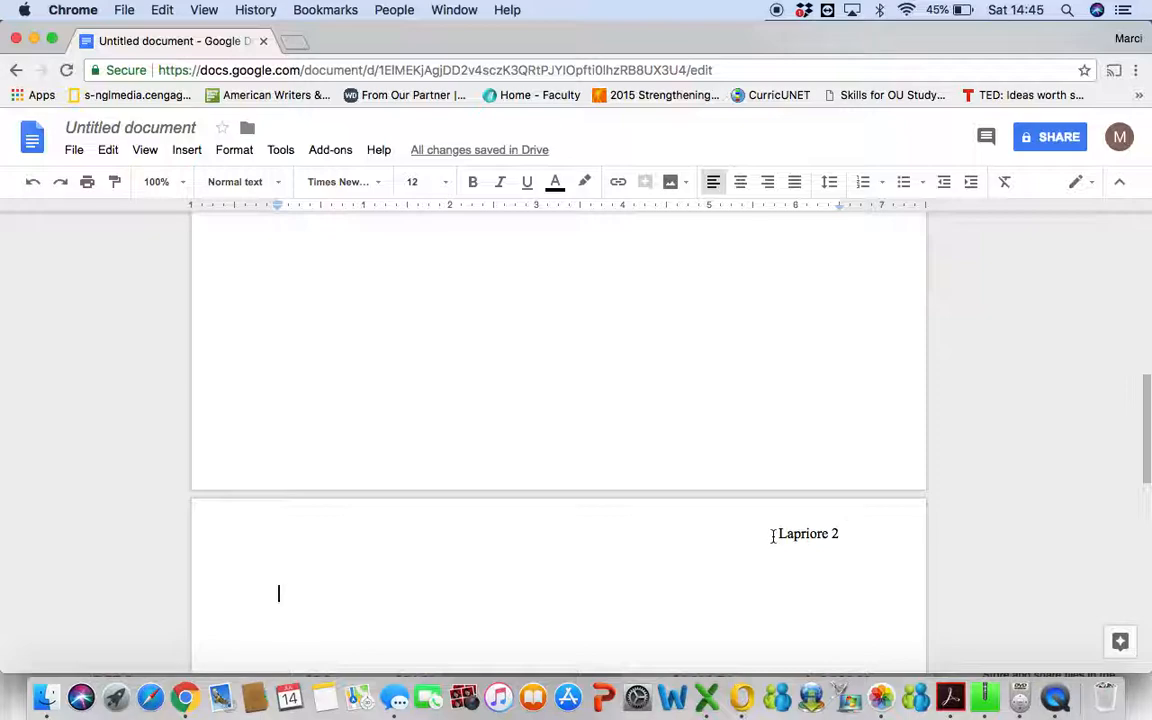
scroll(773, 536, "up", 10)
scroll(773, 536, "down", 15)
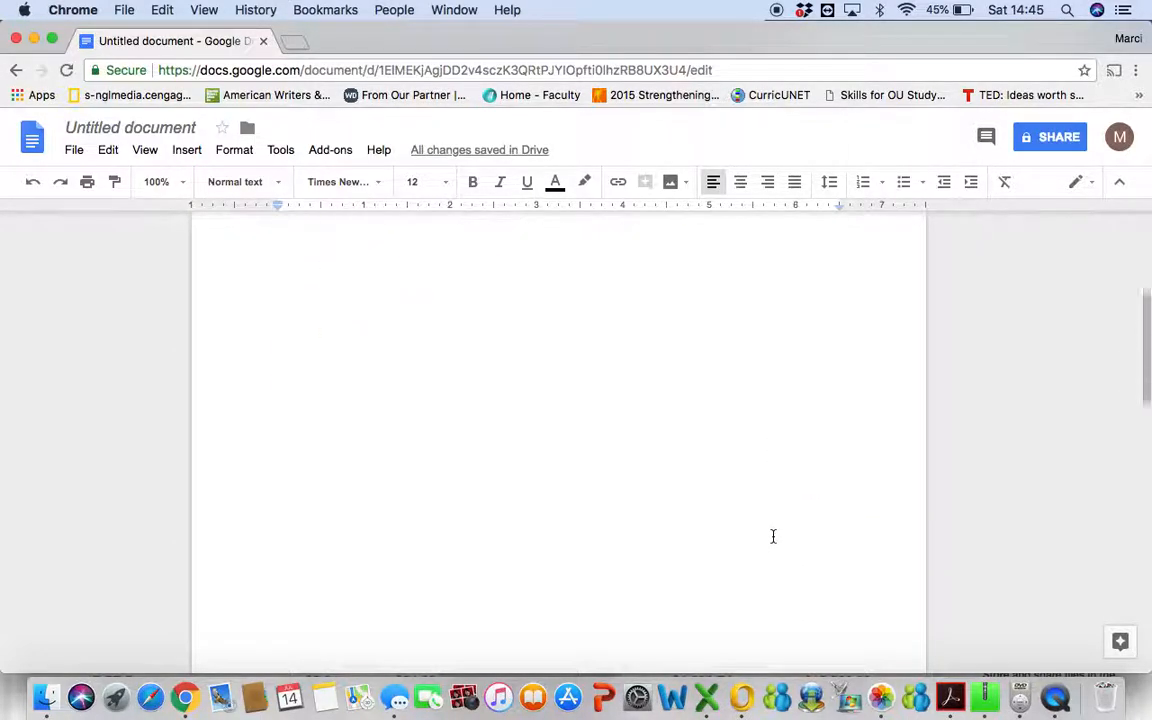
scroll(773, 536, "up", 15)
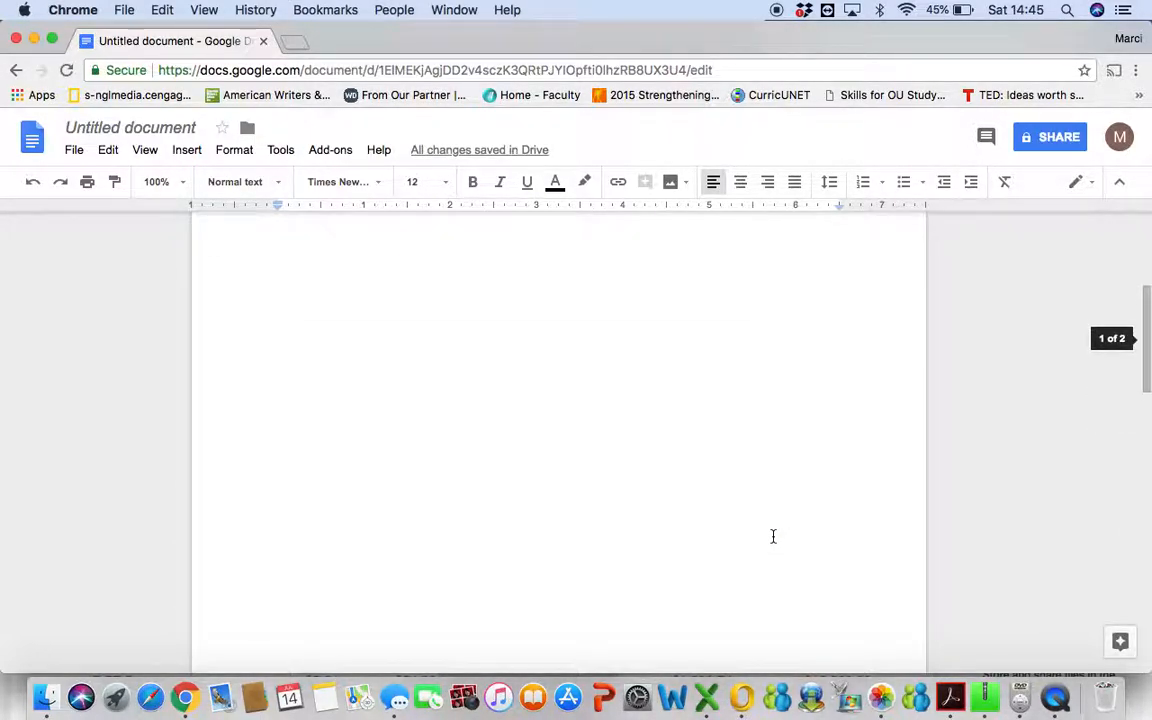
scroll(772, 535, "up", 2)
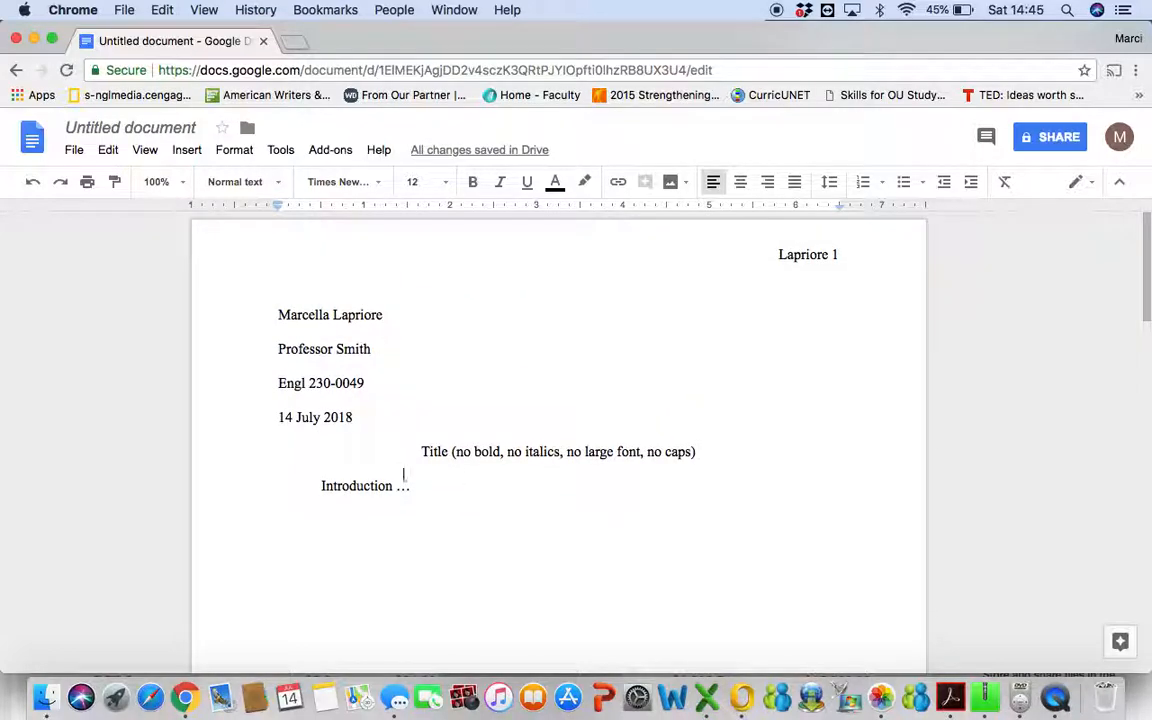